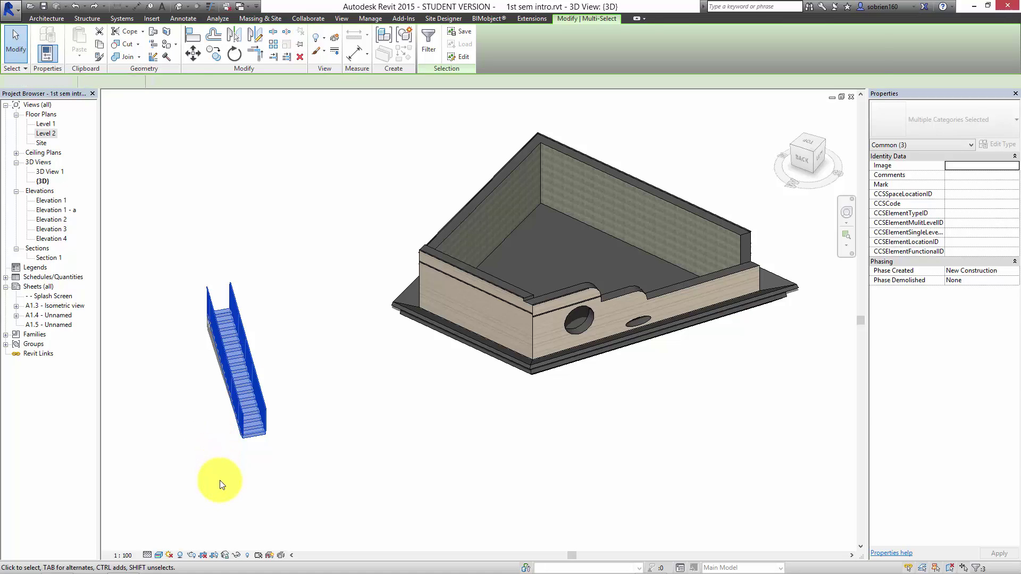
# Delete the selected stair and its railings.
pyautogui.press('Delete')
# Examine the building's exterior walls, their circular and elliptical openings, and the profiled base running around the walls.
pyautogui.scroll(6, 426, 340)
pyautogui.moveTo(492, 325); pyautogui.dragTo(575, 296, button='middle')
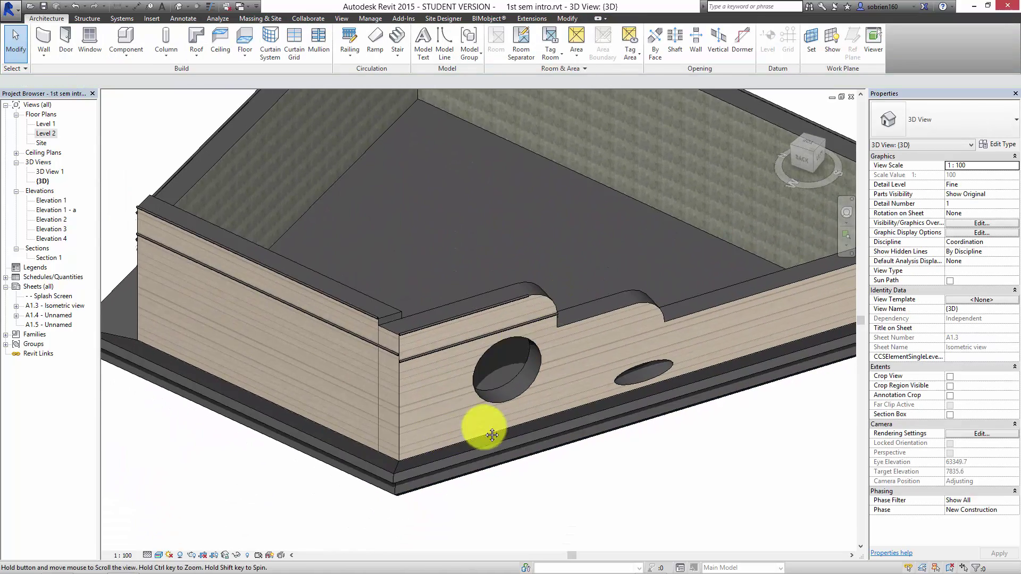
pyautogui.moveTo(492, 434); pyautogui.dragTo(699, 403, button='middle')
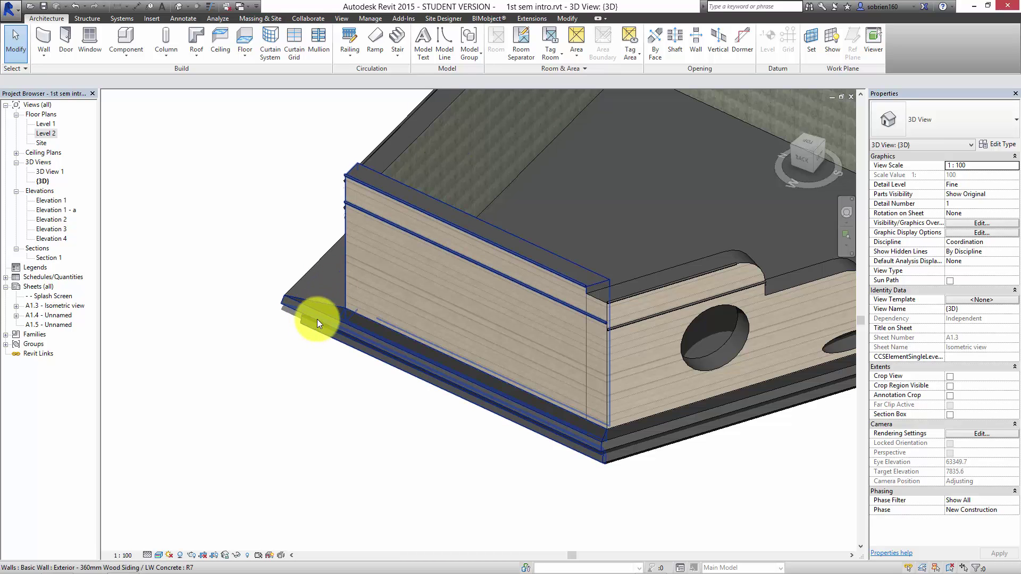
pyautogui.moveTo(292, 319); pyautogui.dragTo(213, 371, button='middle')
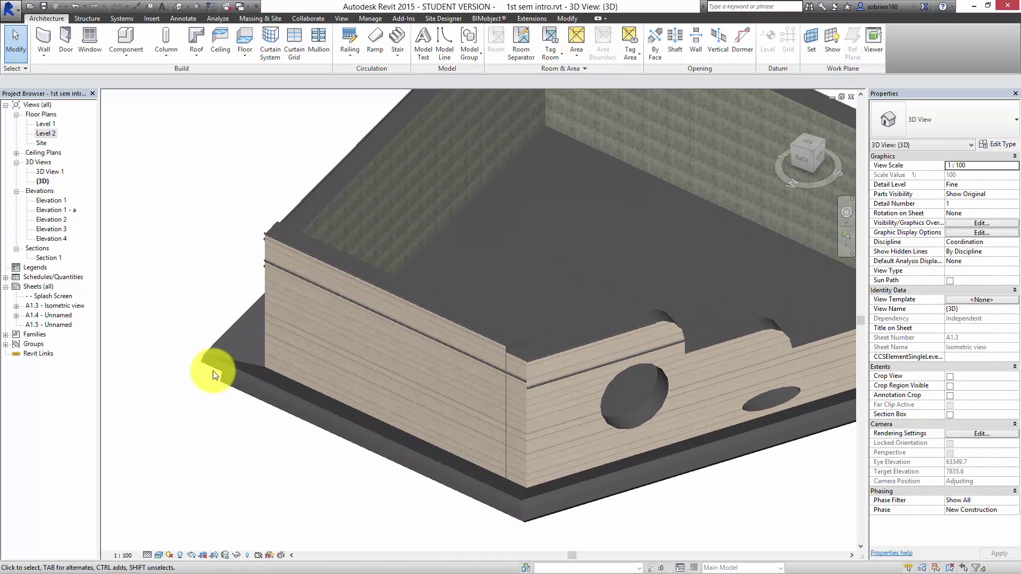
pyautogui.moveTo(437, 402); pyautogui.dragTo(163, 373, button='middle')
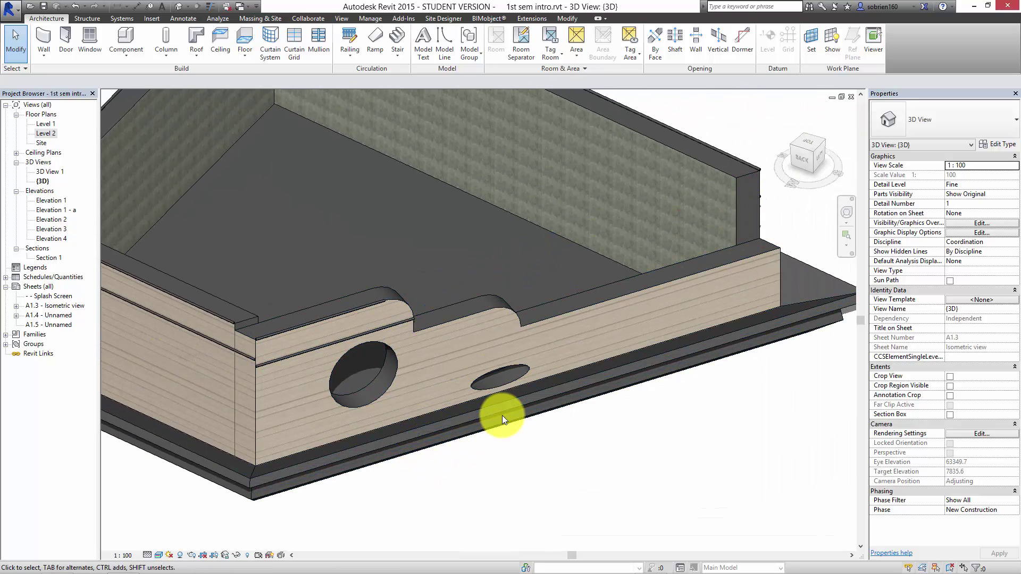
pyautogui.moveTo(502, 416)
pyautogui.mouseDown(button='middle')
pyautogui.moveTo(501, 388)
pyautogui.moveTo(552, 394)
pyautogui.moveTo(517, 410)
pyautogui.mouseUp(button='middle')
pyautogui.scroll(-1, 532, 403)
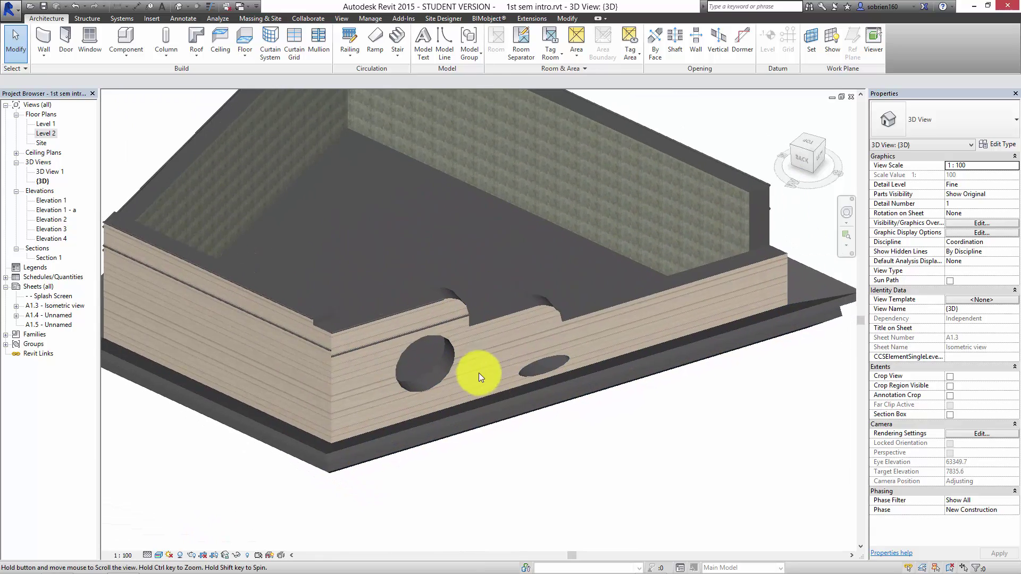
pyautogui.scroll(-3, 479, 373)
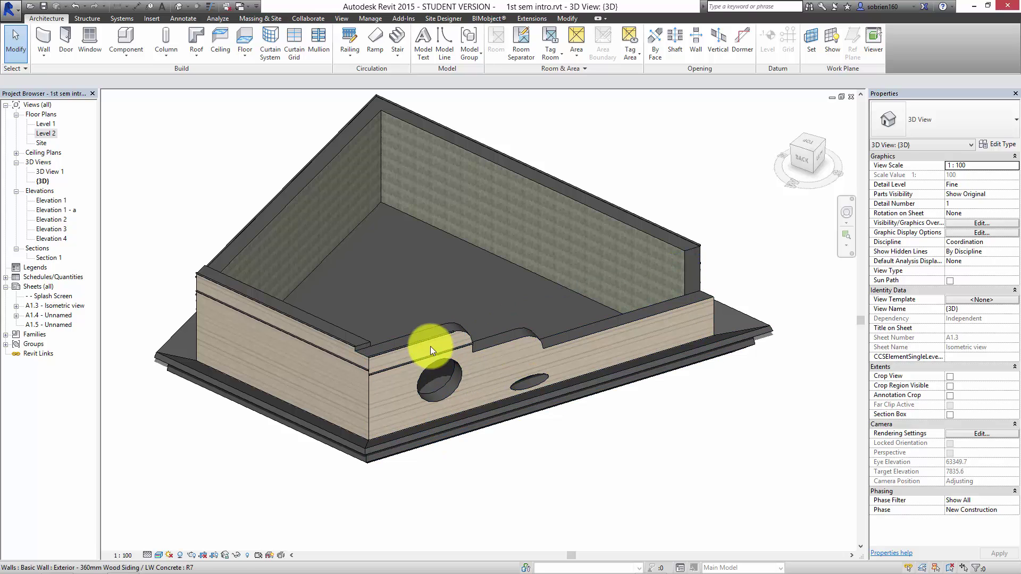
pyautogui.moveTo(528, 378); pyautogui.dragTo(483, 288, button='middle')
pyautogui.scroll(-4, 474, 311)
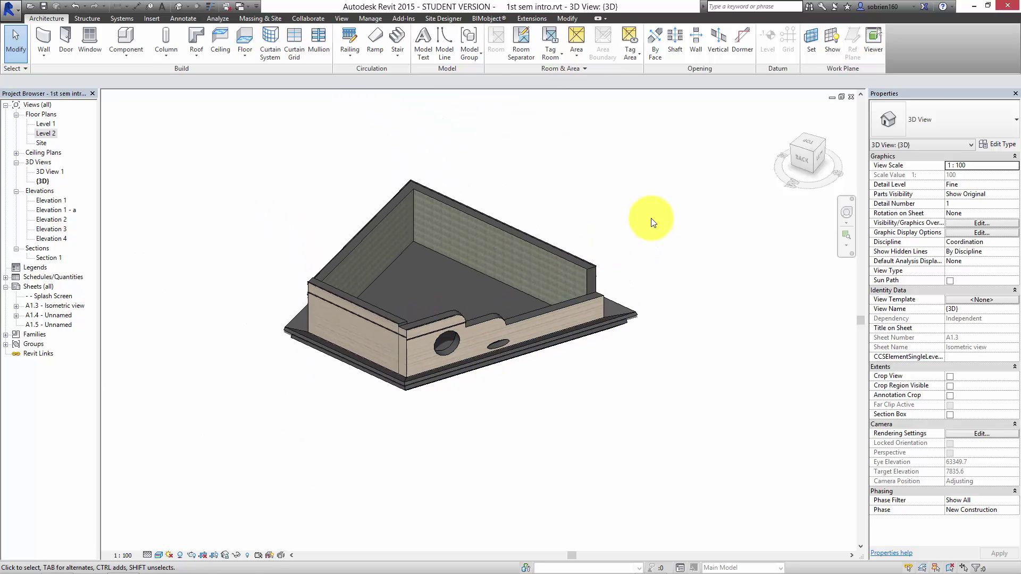
# Select the whole existing building in the 3D view and delete it.
pyautogui.moveTo(653, 223); pyautogui.dragTo(338, 388)
pyautogui.press('Delete')
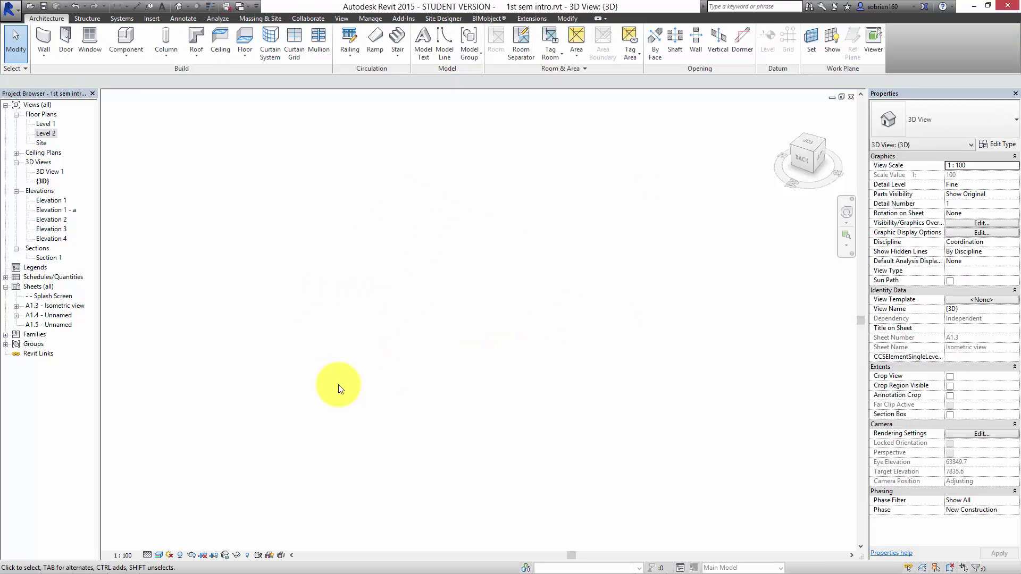
pyautogui.scroll(-3, 377, 290)
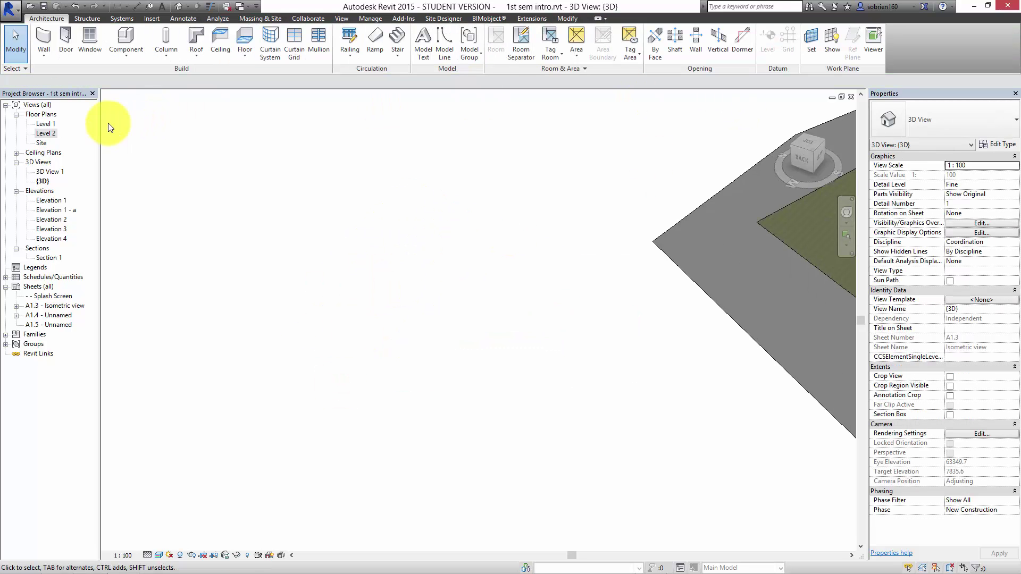
# On the Level 1 floor plan, draw a rectangle of Generic - 400mm (Exterior) walls about 13600 by 9600 mm, outside the site boundary.
pyautogui.doubleClick(43, 126)
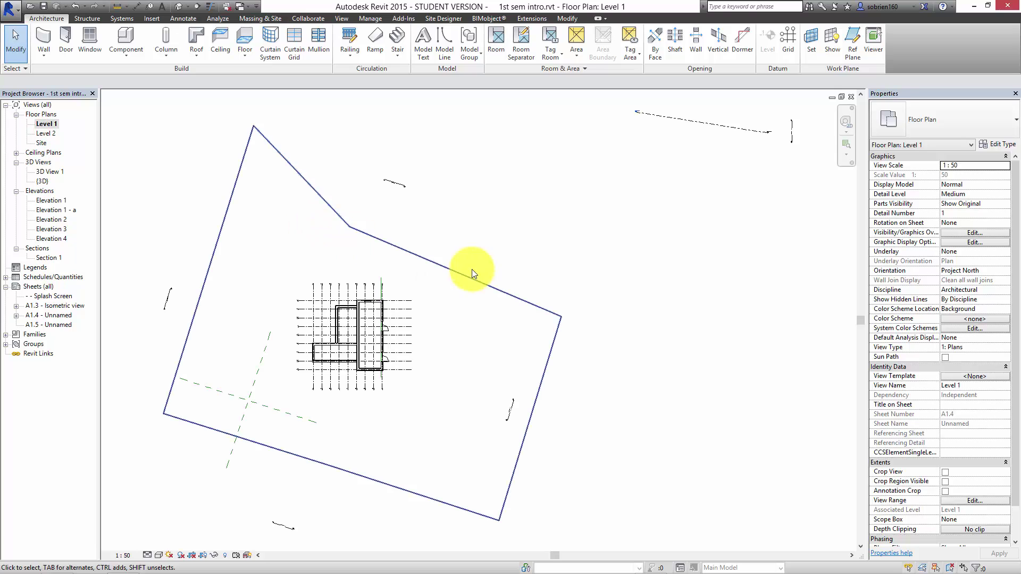
pyautogui.moveTo(467, 273); pyautogui.dragTo(462, 341, button='middle')
pyautogui.moveTo(539, 217); pyautogui.dragTo(521, 241, button='middle')
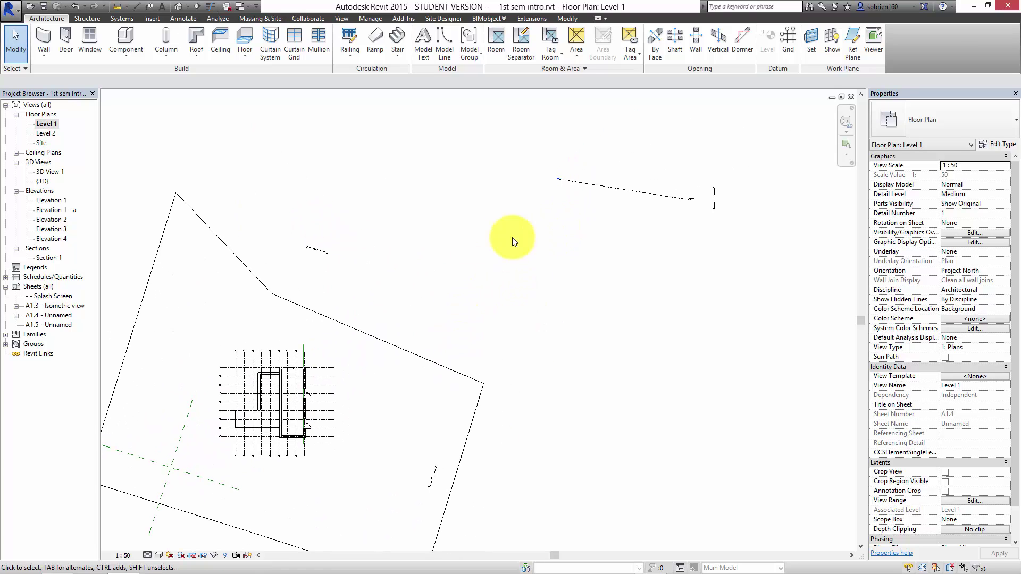
pyautogui.click(46, 40)
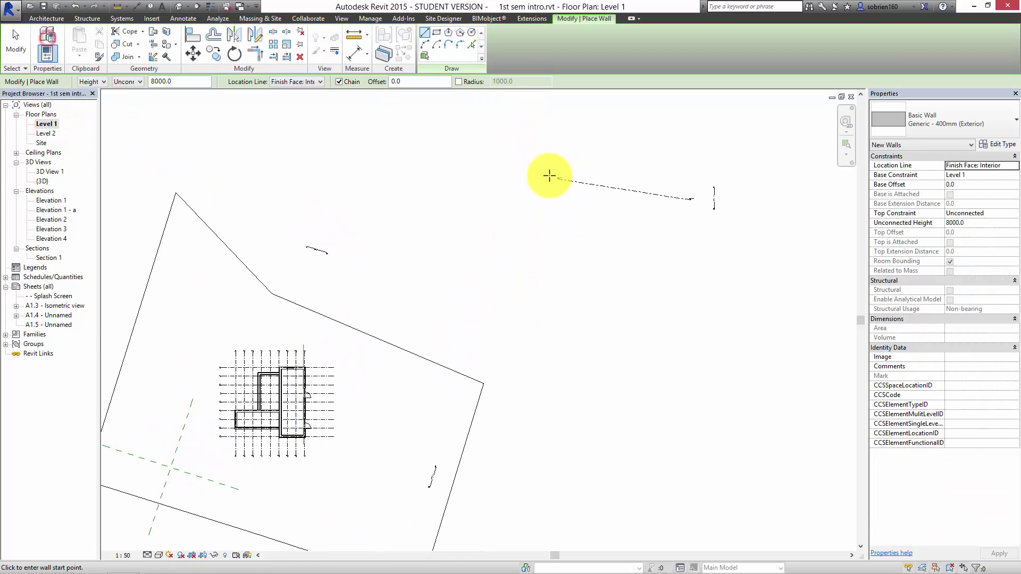
pyautogui.click(437, 34)
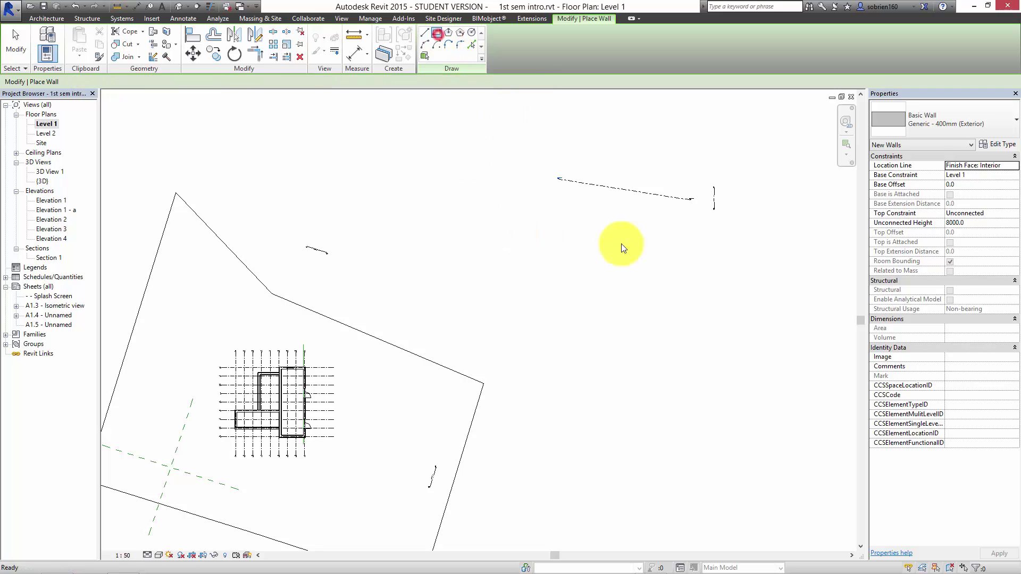
pyautogui.click(553, 235)
pyautogui.click(657, 308)
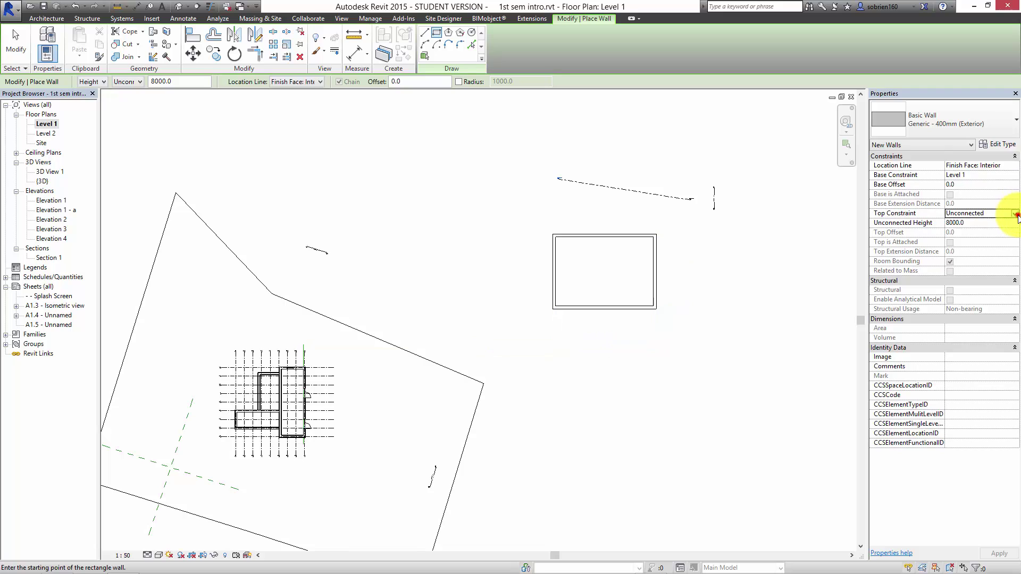
# Set the top constraint of new walls to Up to level: Level 2 and abandon the second wall rectangle.
pyautogui.click(1014, 213)
pyautogui.click(985, 248)
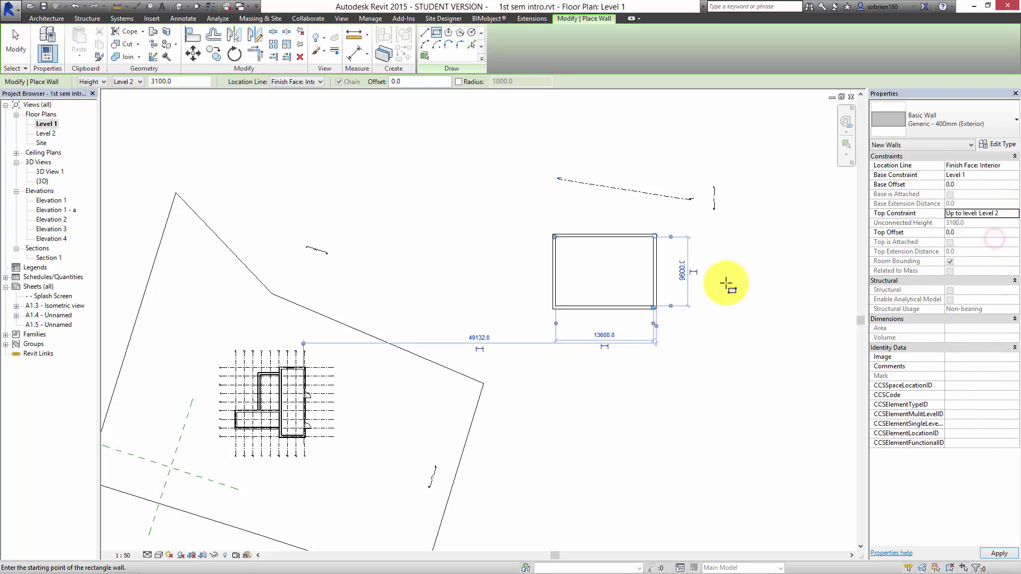
pyautogui.click(739, 290)
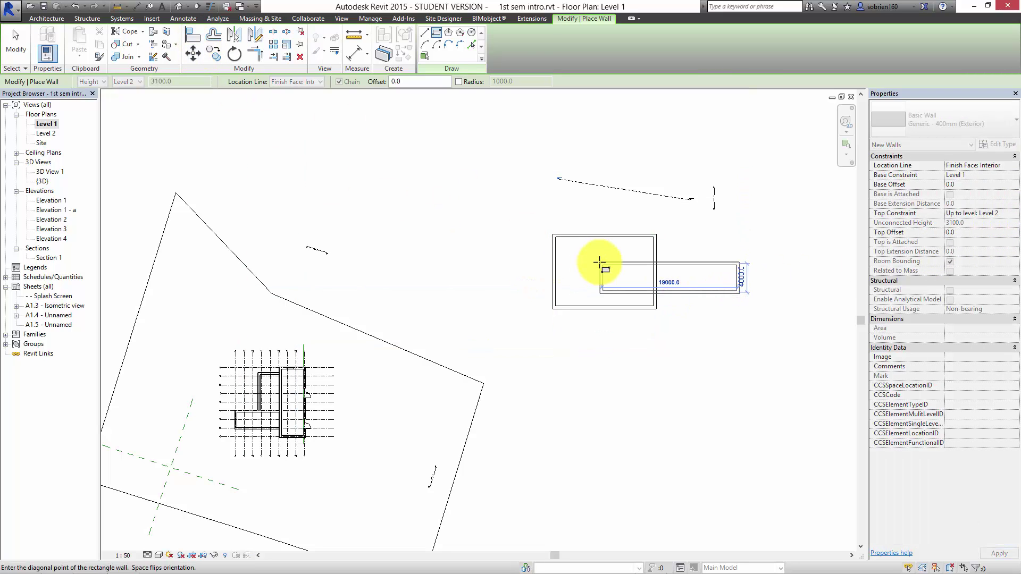
pyautogui.press('Escape')
# Open the default 3D view and inspect the new rectangular wall enclosure.
pyautogui.click(185, 8)
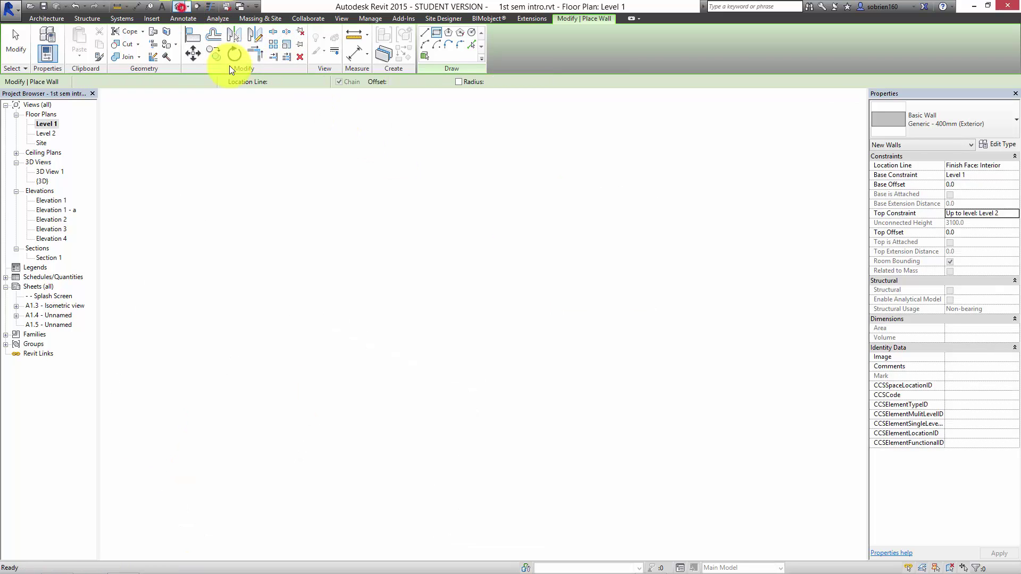
pyautogui.scroll(-3, 589, 330)
pyautogui.scroll(7, 394, 358)
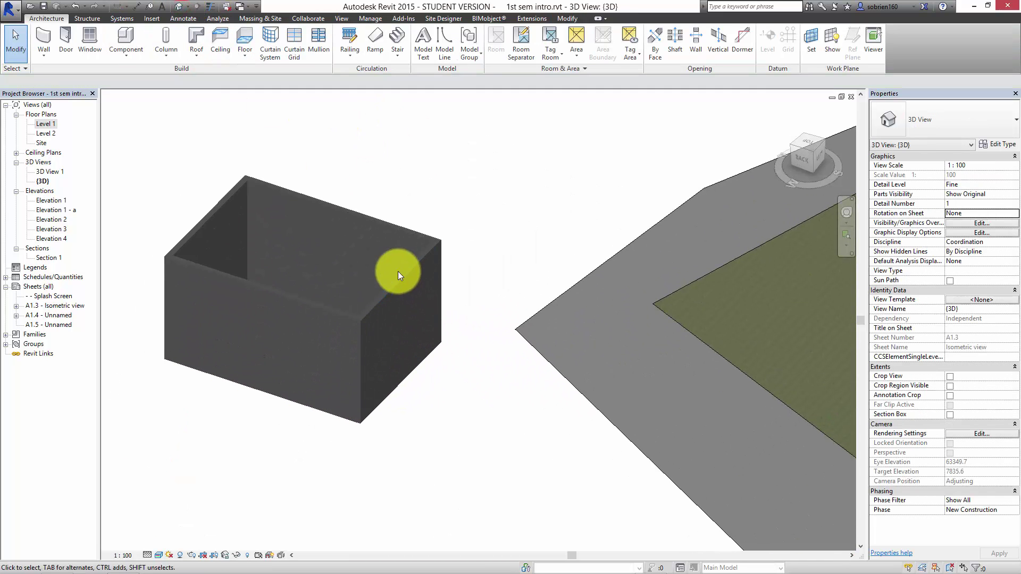
pyautogui.moveTo(386, 294); pyautogui.dragTo(392, 365, button='middle')
pyautogui.scroll(-1, 405, 299)
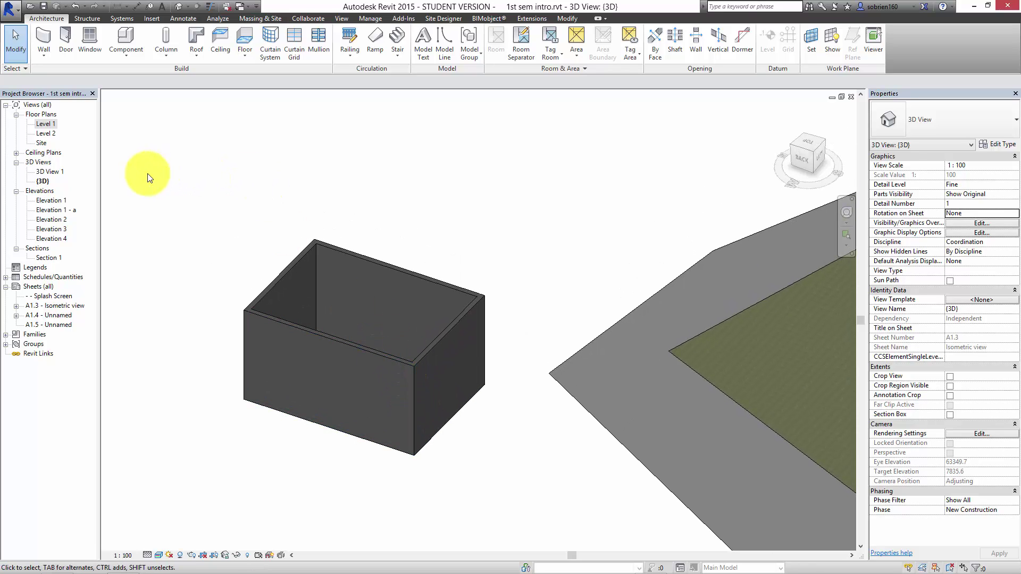
pyautogui.moveTo(335, 233); pyautogui.dragTo(287, 198, button='middle')
pyautogui.scroll(2, 271, 199)
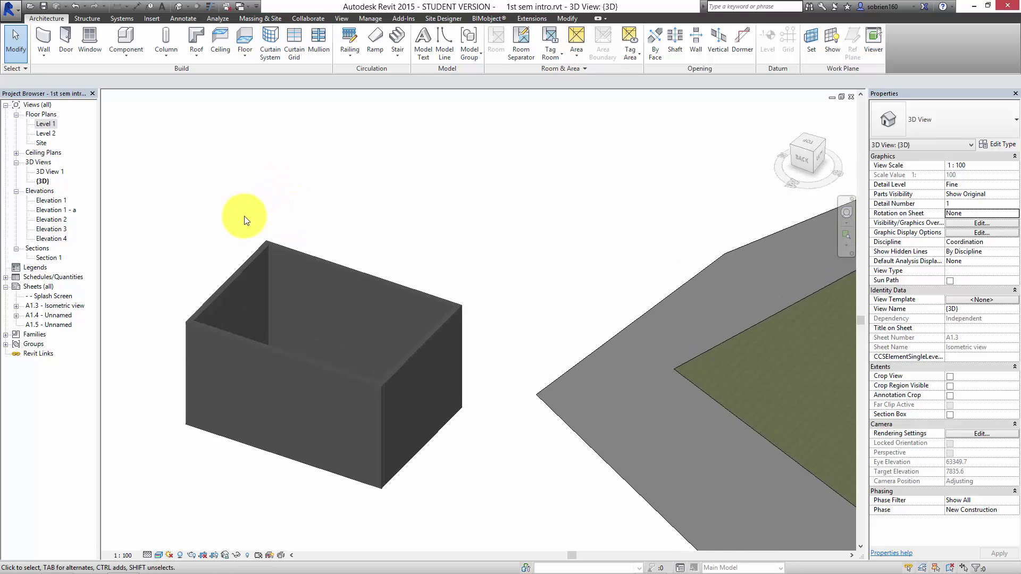
pyautogui.scroll(-6, 488, 218)
pyautogui.moveTo(505, 219); pyautogui.dragTo(410, 244, button='middle')
pyautogui.scroll(5, 415, 245)
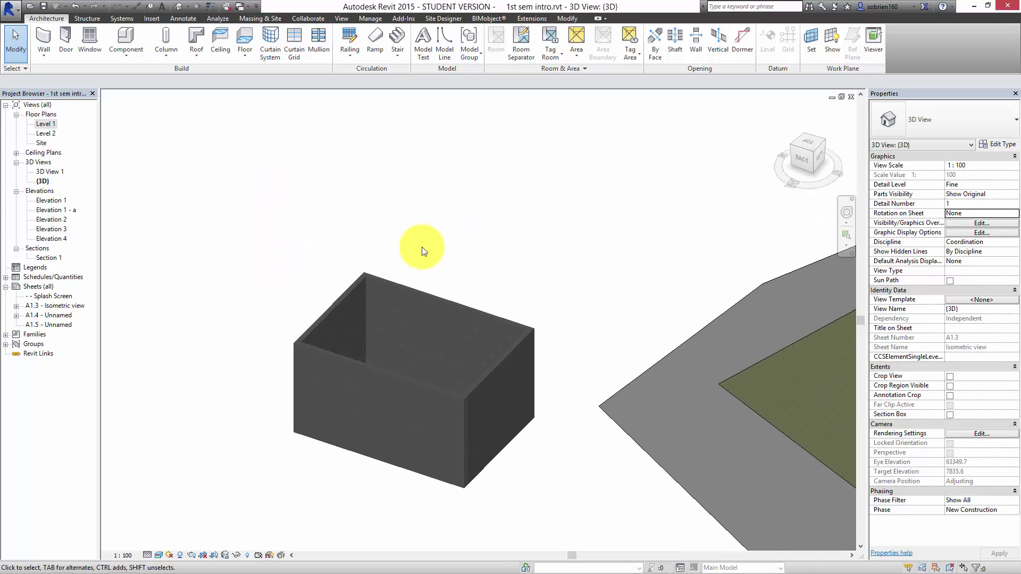
# Start a Roof by Footprint and assign it to Level 2.
pyautogui.click(195, 53)
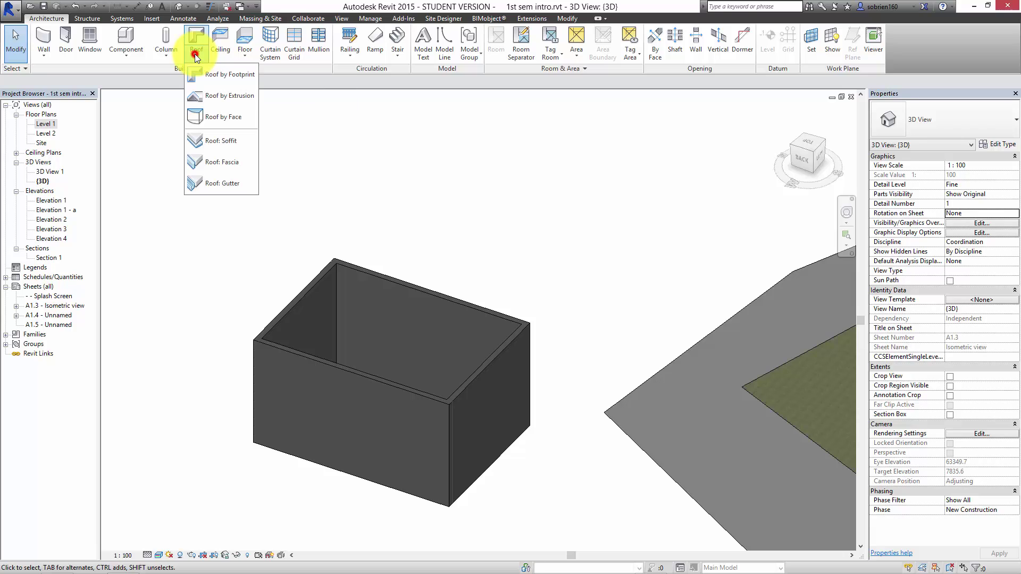
pyautogui.click(229, 74)
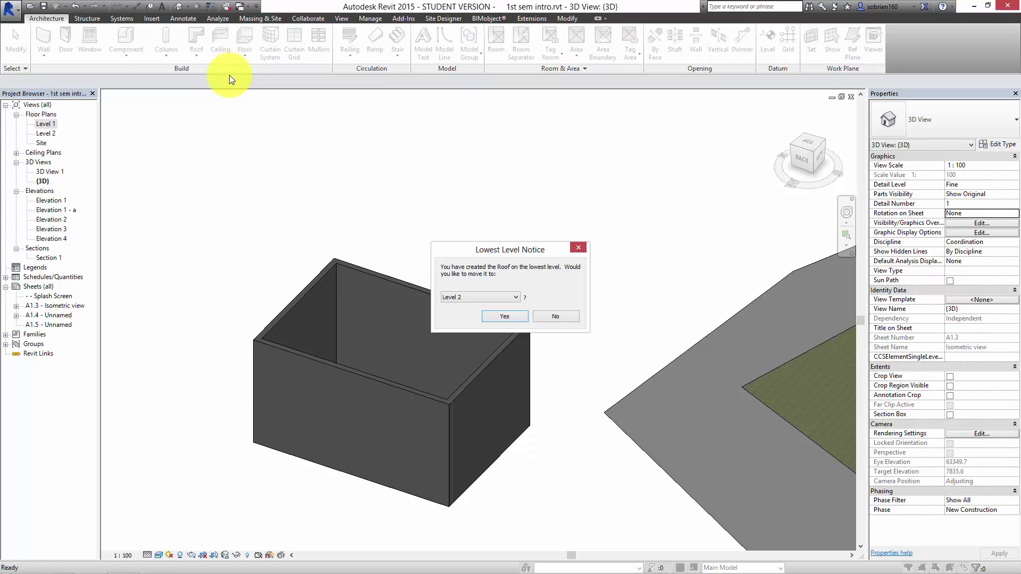
pyautogui.click(514, 299)
pyautogui.click(514, 299)
pyautogui.click(513, 299)
pyautogui.click(514, 299)
pyautogui.click(497, 318)
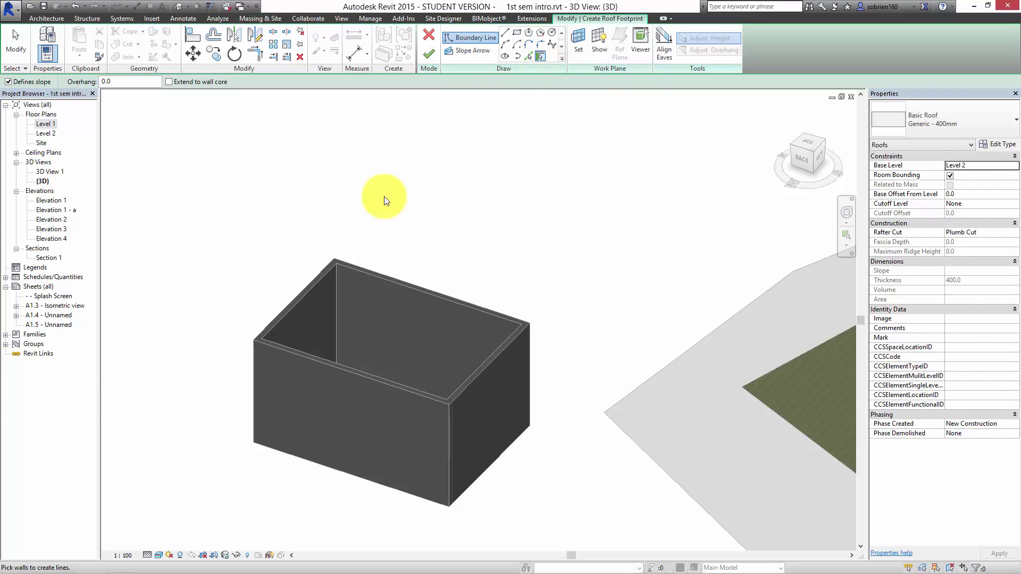
# Pick all four walls as slope-defining boundaries, finish the hip roof, and attach the walls to it.
pyautogui.click(305, 288)
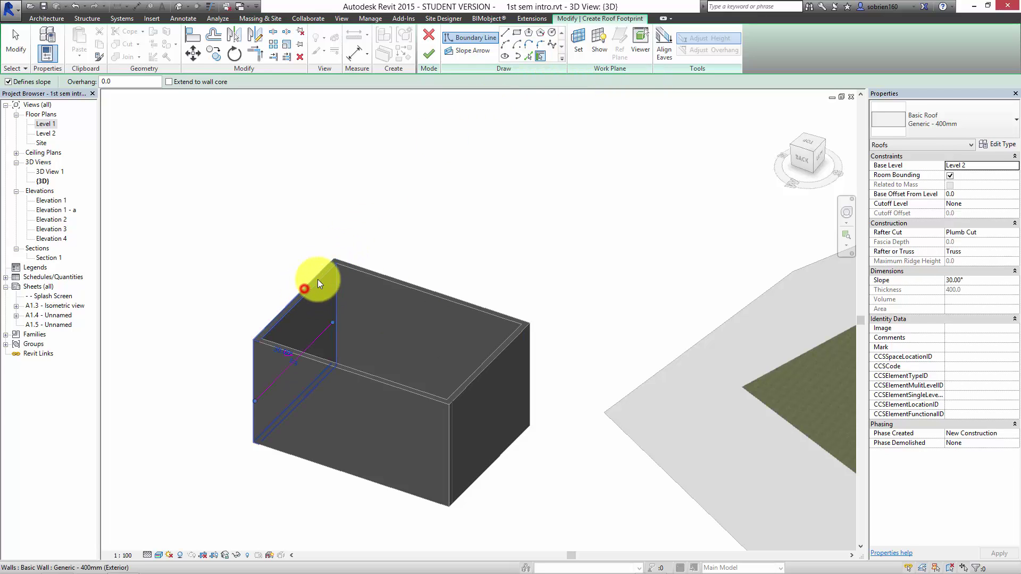
pyautogui.click(386, 272)
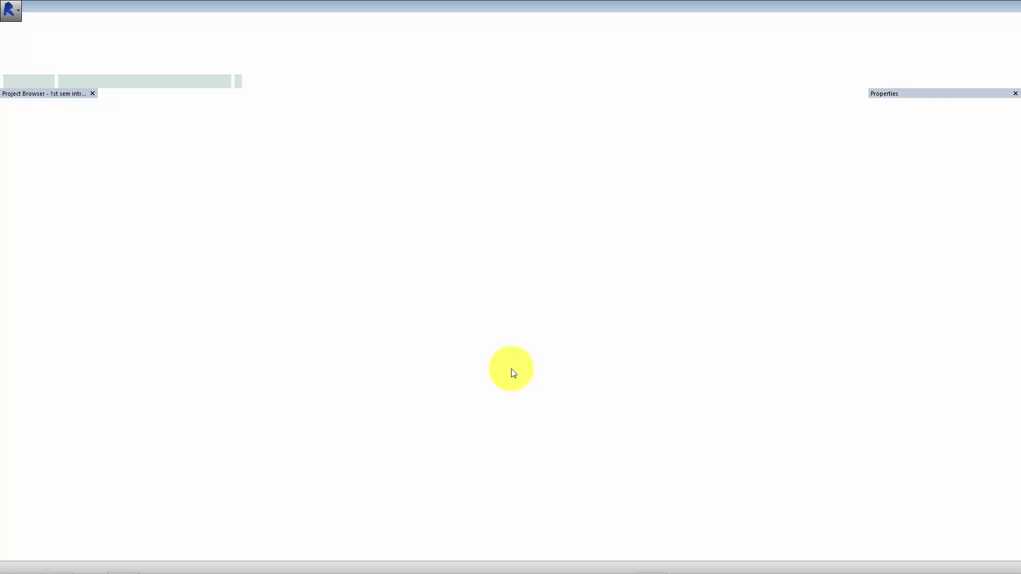
pyautogui.click(467, 385)
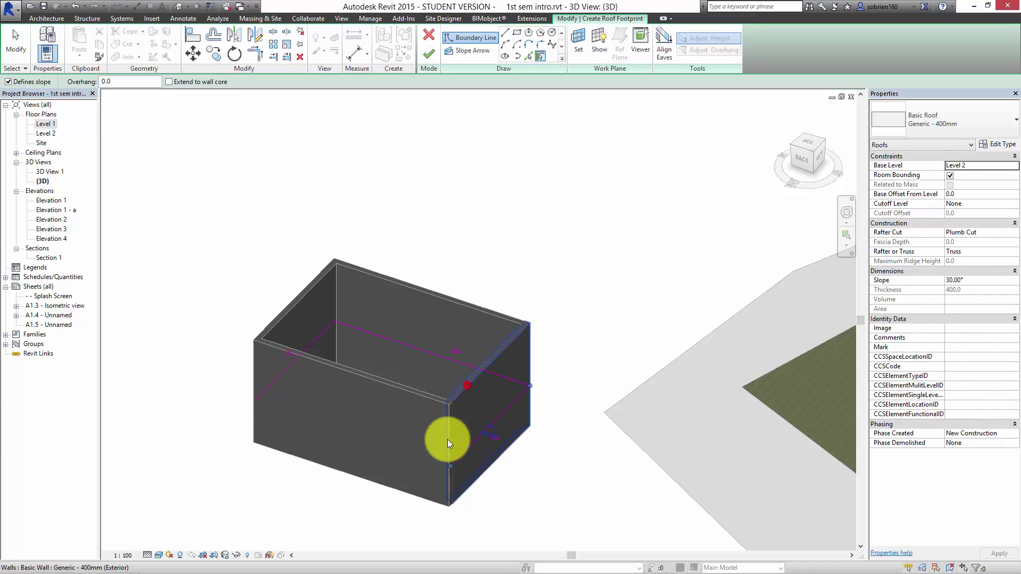
pyautogui.click(378, 382)
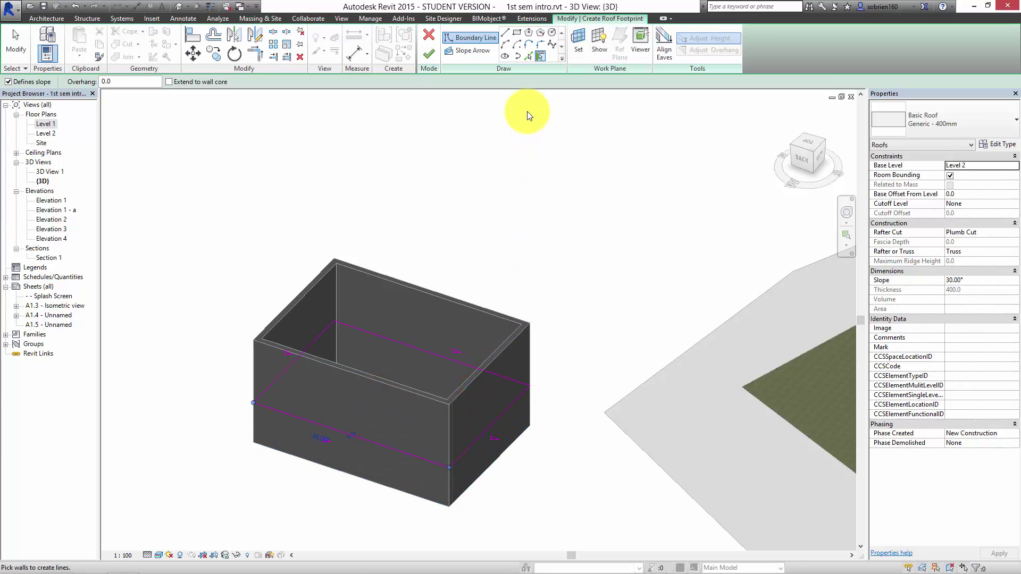
pyautogui.click(434, 55)
pyautogui.click(550, 298)
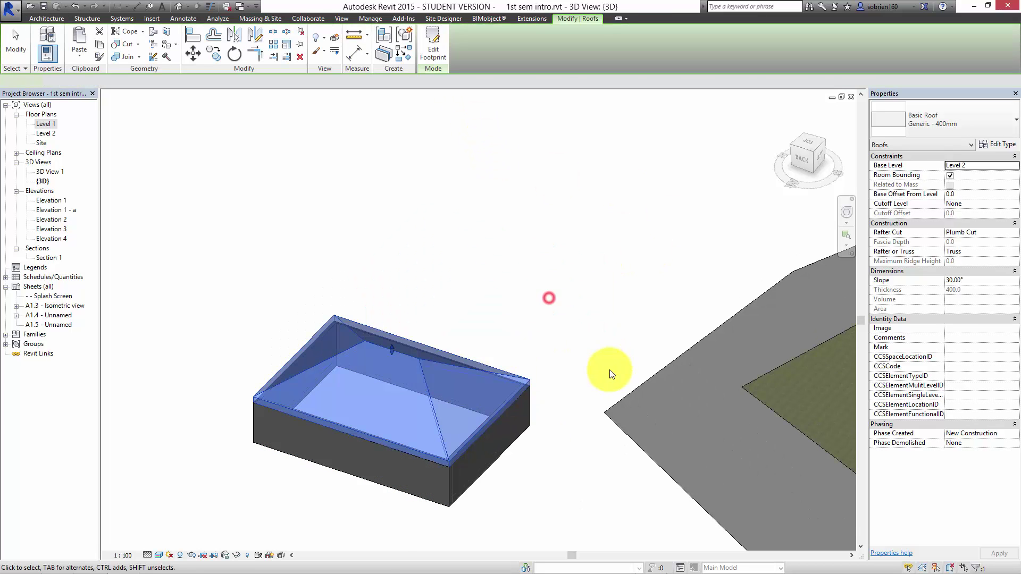
pyautogui.click(568, 320)
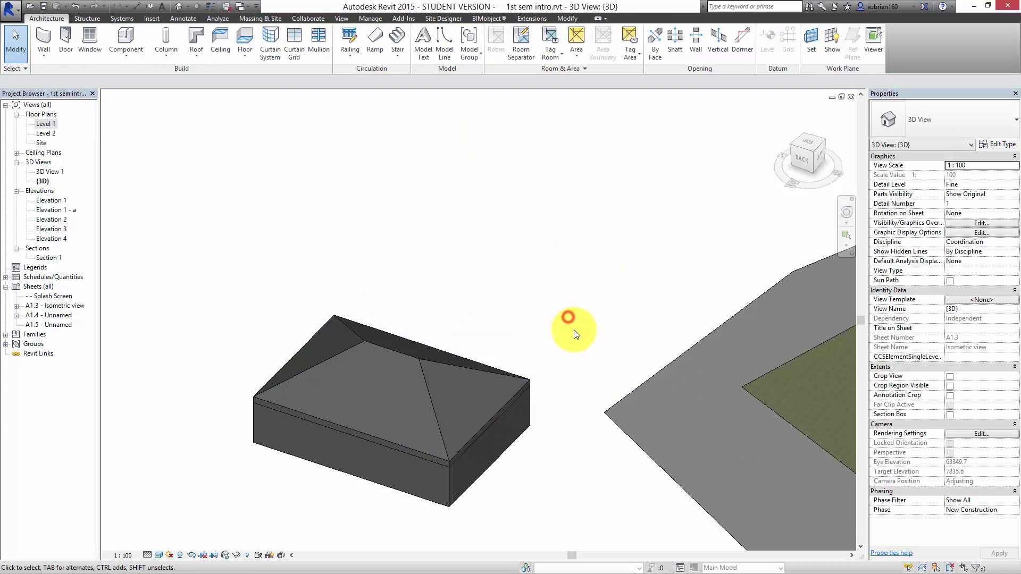
# Undo the finished roof and all of its boundary lines, returning to the empty footprint sketch.
pyautogui.click(76, 7)
pyautogui.click(76, 7)
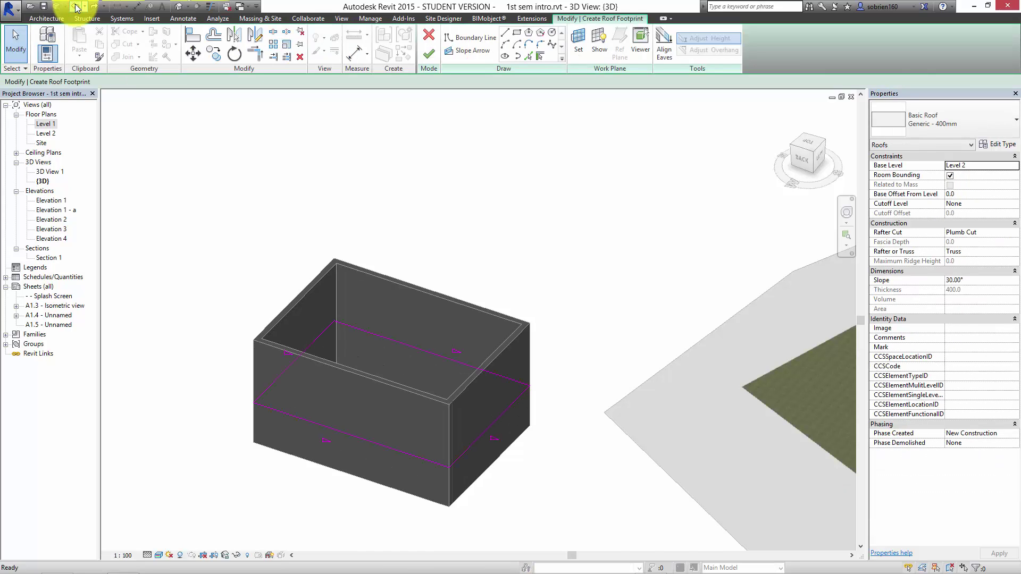
pyautogui.click(76, 7)
pyautogui.click(76, 7)
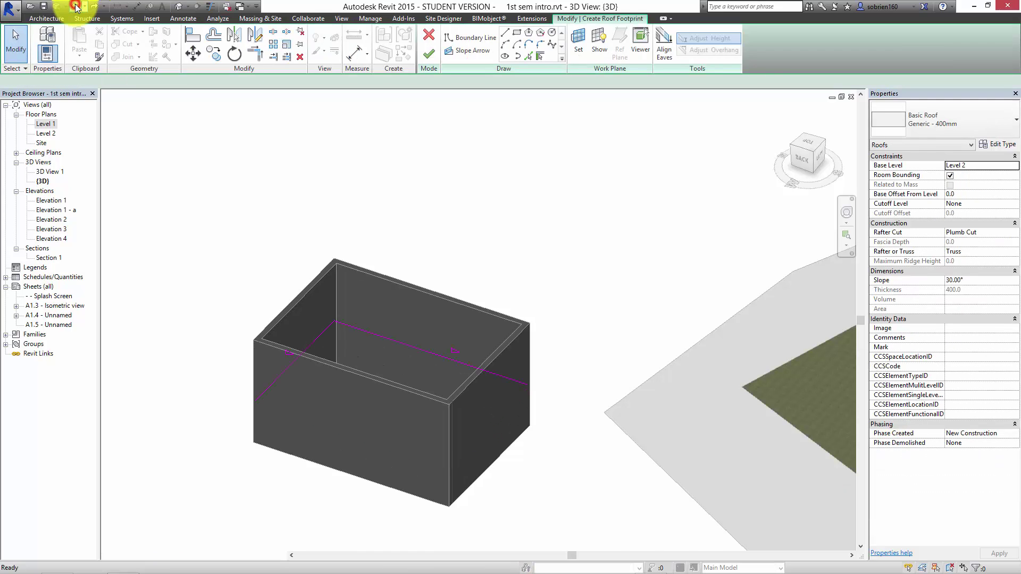
pyautogui.click(76, 6)
pyautogui.click(76, 7)
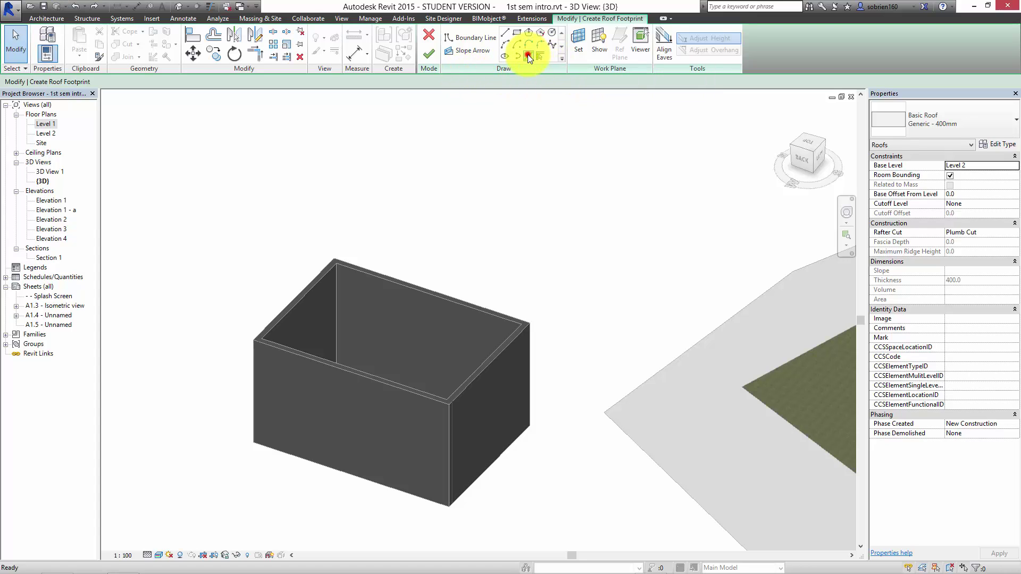
# Use Pick Lines on the four walls' edges to create slope-defining boundary lines, and finish the hip roof.
pyautogui.click(528, 54)
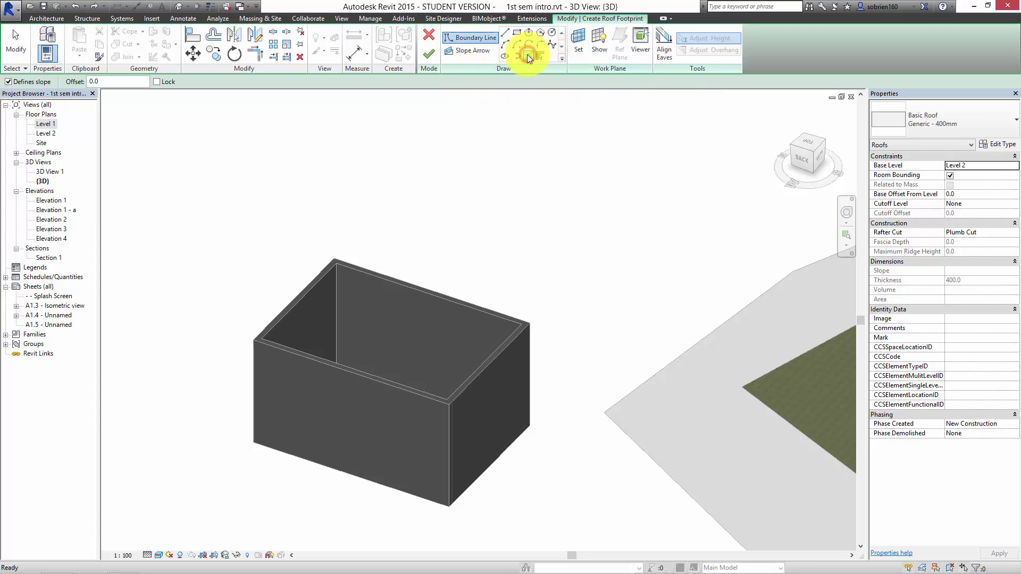
pyautogui.click(375, 280)
pyautogui.click(474, 370)
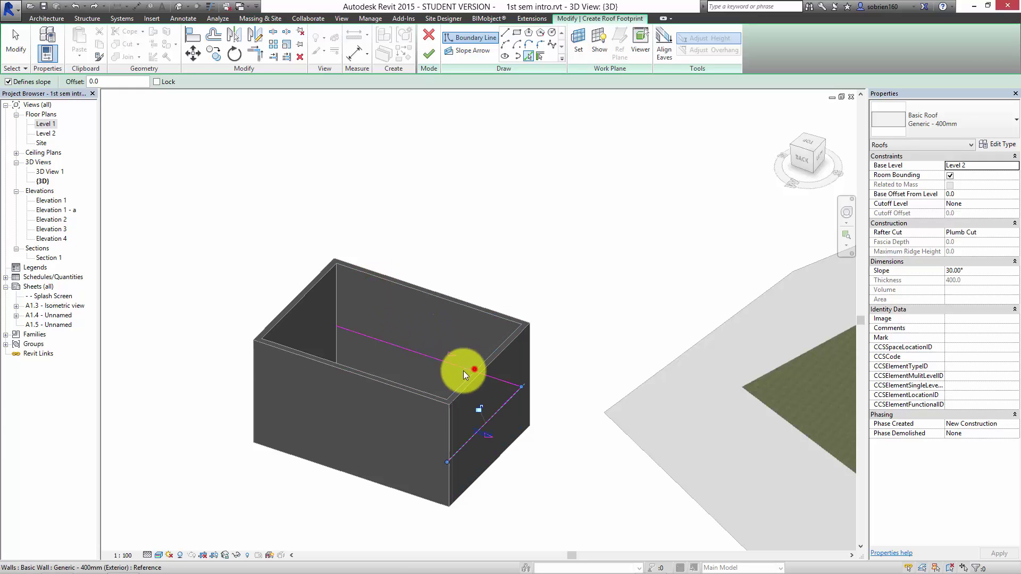
pyautogui.click(398, 384)
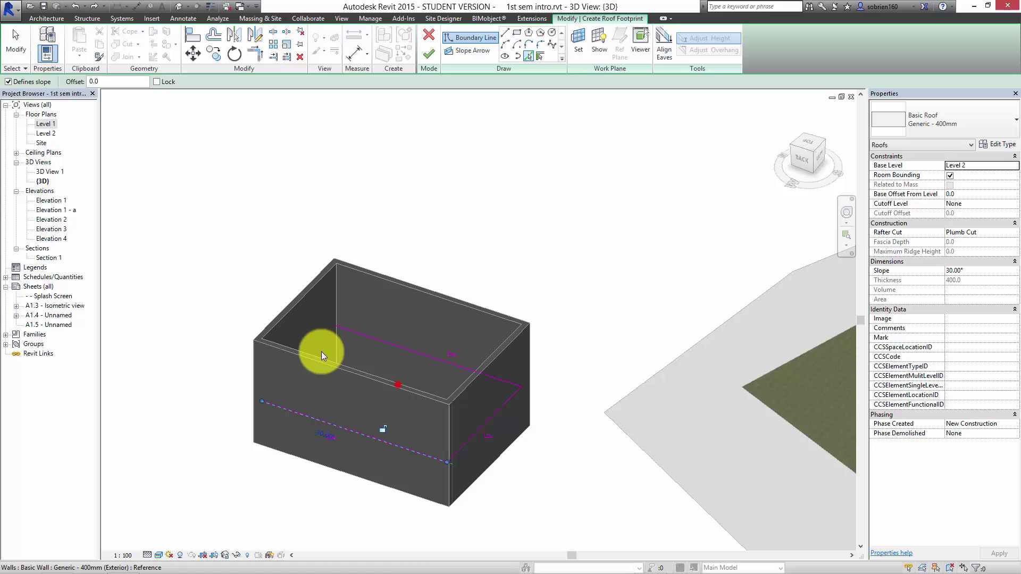
pyautogui.click(295, 311)
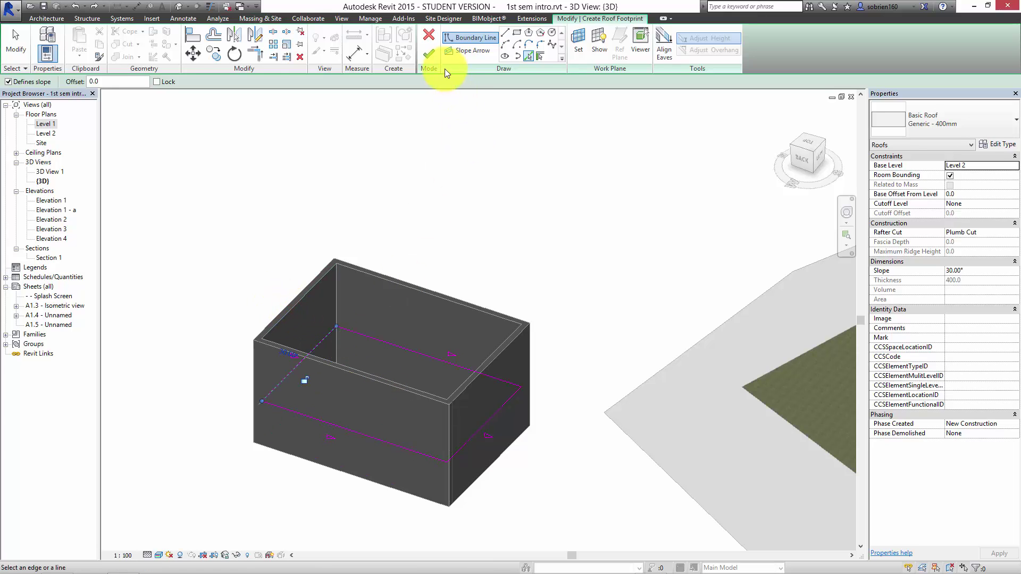
pyautogui.click(430, 55)
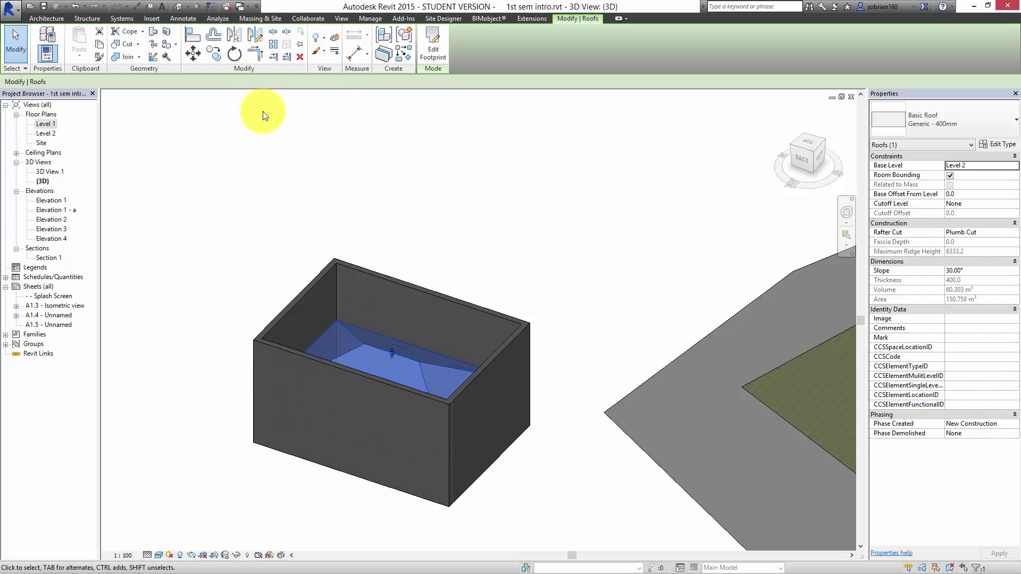
pyautogui.click(488, 165)
# Lower the top of the back long wall to an unconnected height of about 4500 mm and review its properties.
pyautogui.scroll(2, 414, 260)
pyautogui.scroll(2, 414, 260)
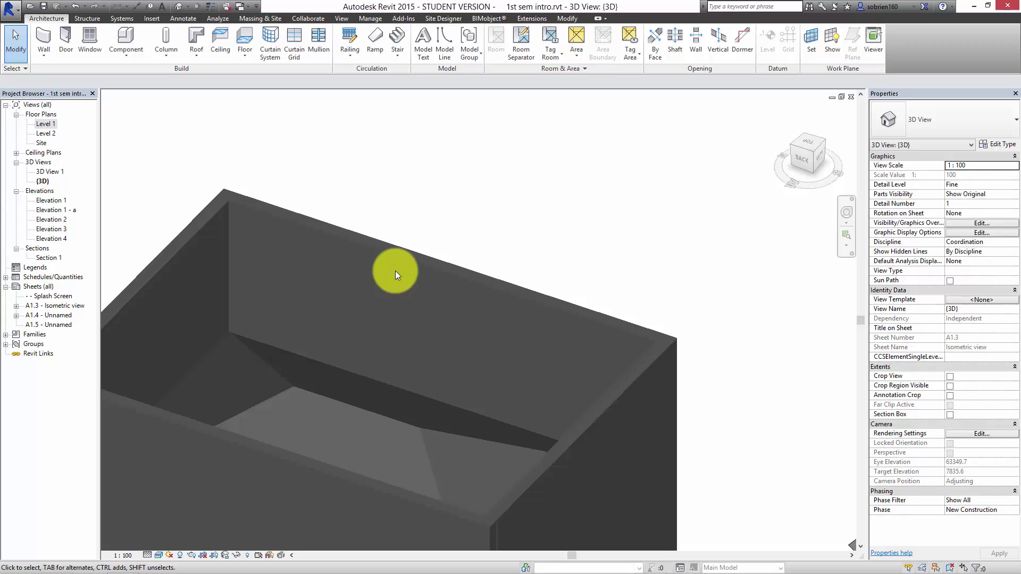
pyautogui.click(305, 388)
pyautogui.moveTo(292, 315); pyautogui.dragTo(310, 254, button='middle')
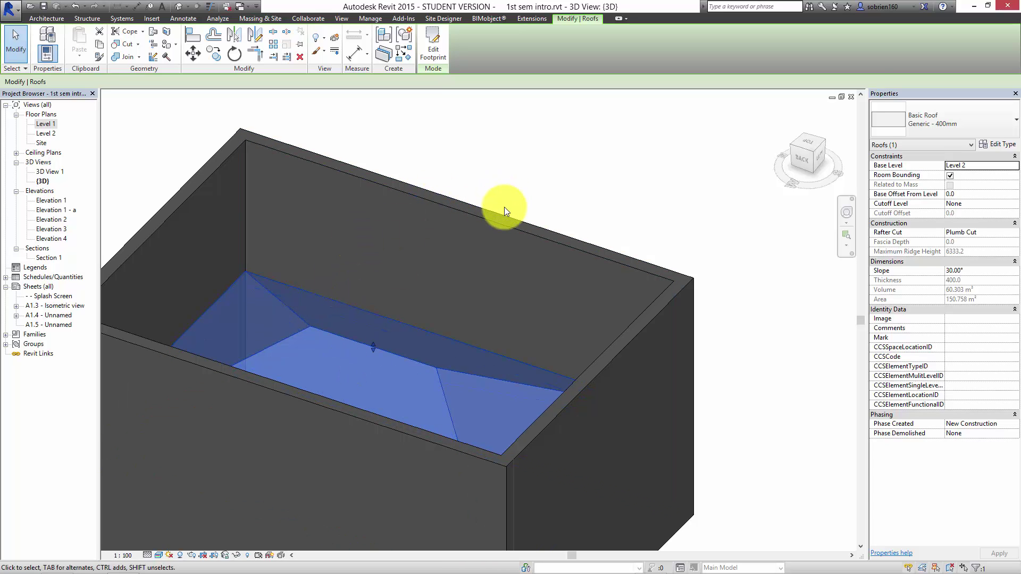
pyautogui.click(519, 226)
pyautogui.moveTo(458, 202); pyautogui.dragTo(457, 303)
pyautogui.click(578, 178)
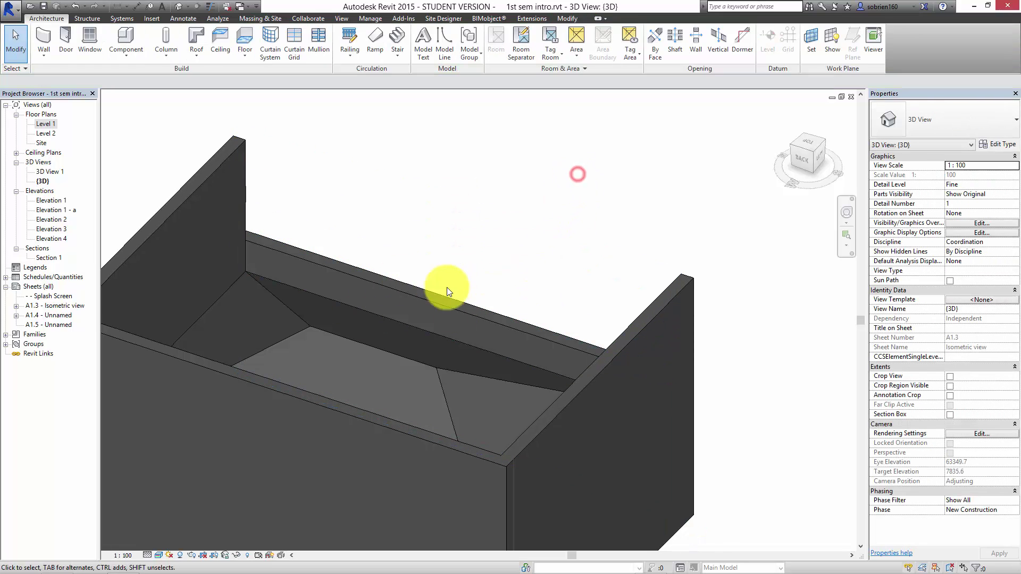
pyautogui.click(445, 305)
pyautogui.click(994, 213)
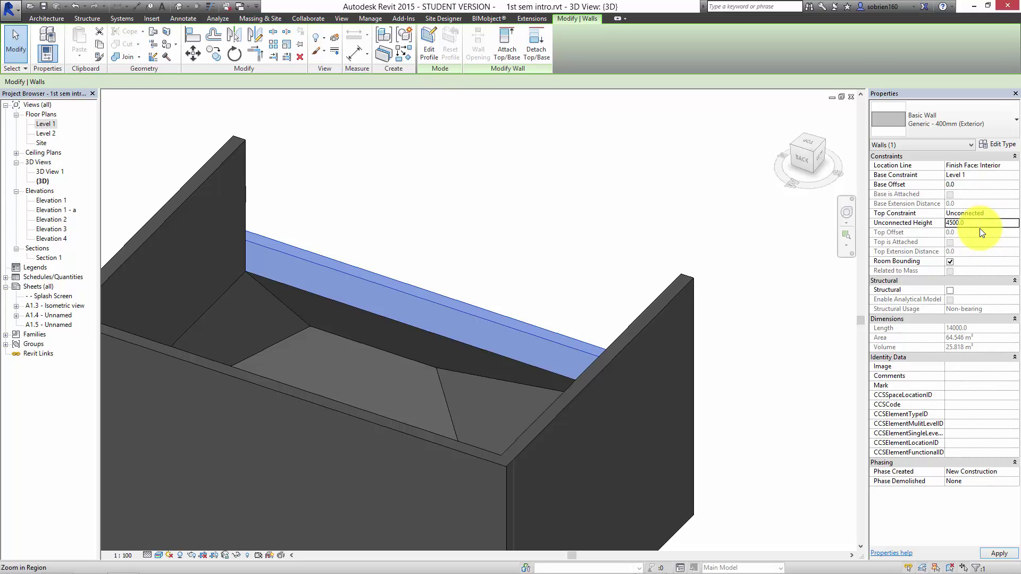
pyautogui.click(501, 143)
# Examine from the enclosure's opposite side how the unattached hip roof meets the walls.
pyautogui.keyDown('shift'); pyautogui.moveTo(541, 256); pyautogui.dragTo(229, 455, button='middle'); pyautogui.keyUp('shift')
pyautogui.scroll(-4, 229, 455)
pyautogui.keyDown('shift'); pyautogui.moveTo(604, 273); pyautogui.dragTo(588, 319, button='middle'); pyautogui.keyUp('shift')
pyautogui.scroll(4, 594, 304)
pyautogui.scroll(3, 594, 304)
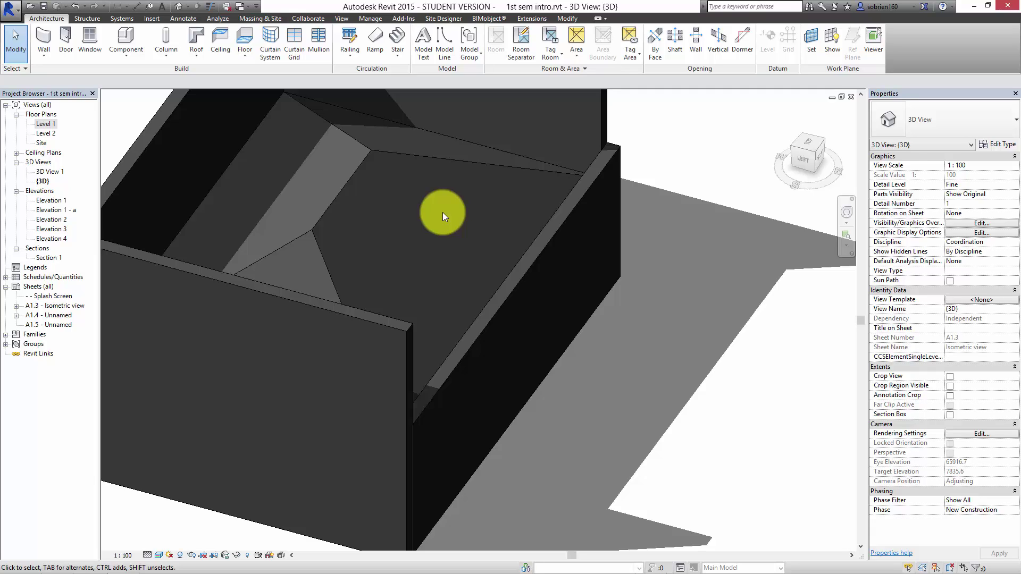
pyautogui.moveTo(501, 389); pyautogui.dragTo(517, 482, button='middle')
pyautogui.moveTo(556, 427); pyautogui.dragTo(580, 381, button='middle')
# Undo the wall height change and the finished roof, returning to the footprint sketch.
pyautogui.click(72, 6)
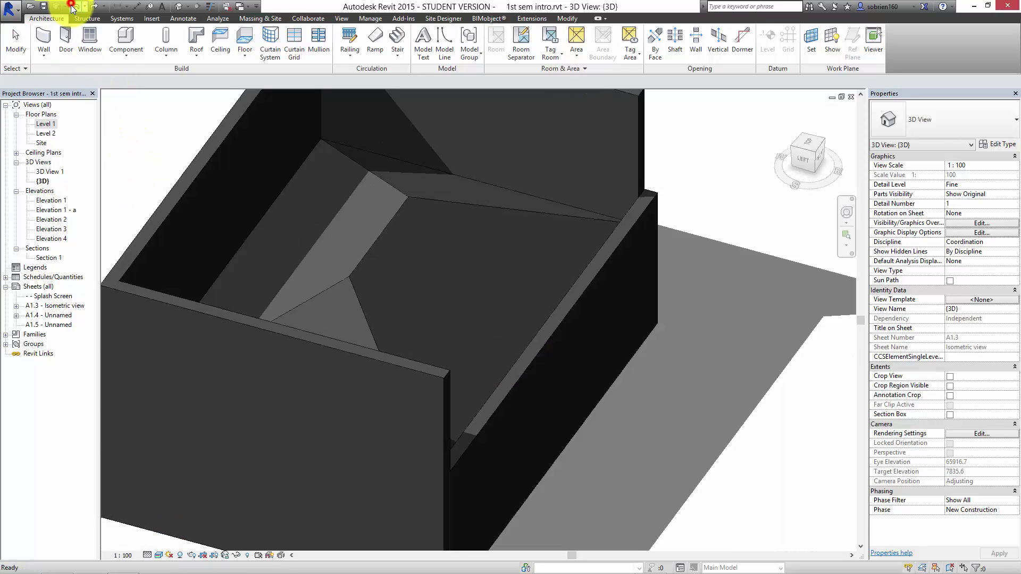
pyautogui.click(72, 6)
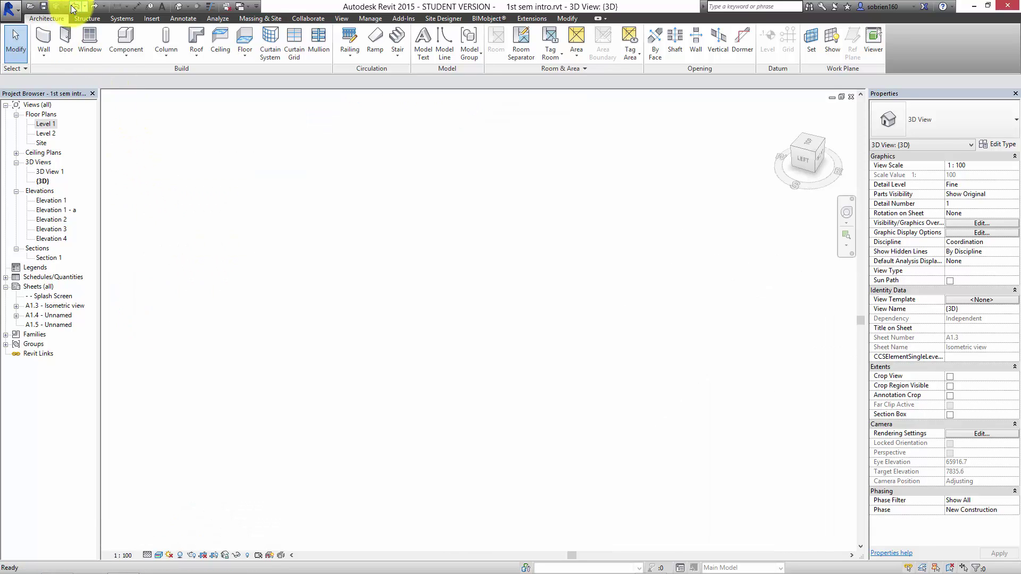
pyautogui.click(75, 7)
# Select the whole chain of roof boundary lines in the footprint sketch and delete it.
pyautogui.moveTo(414, 246); pyautogui.dragTo(356, 314, button='middle')
pyautogui.scroll(-2, 404, 244)
pyautogui.scroll(-1, 433, 248)
pyautogui.scroll(1, 372, 220)
pyautogui.moveTo(372, 221); pyautogui.dragTo(287, 247, button='middle')
pyautogui.scroll(2, 489, 245)
pyautogui.moveTo(491, 252); pyautogui.dragTo(427, 269, button='middle')
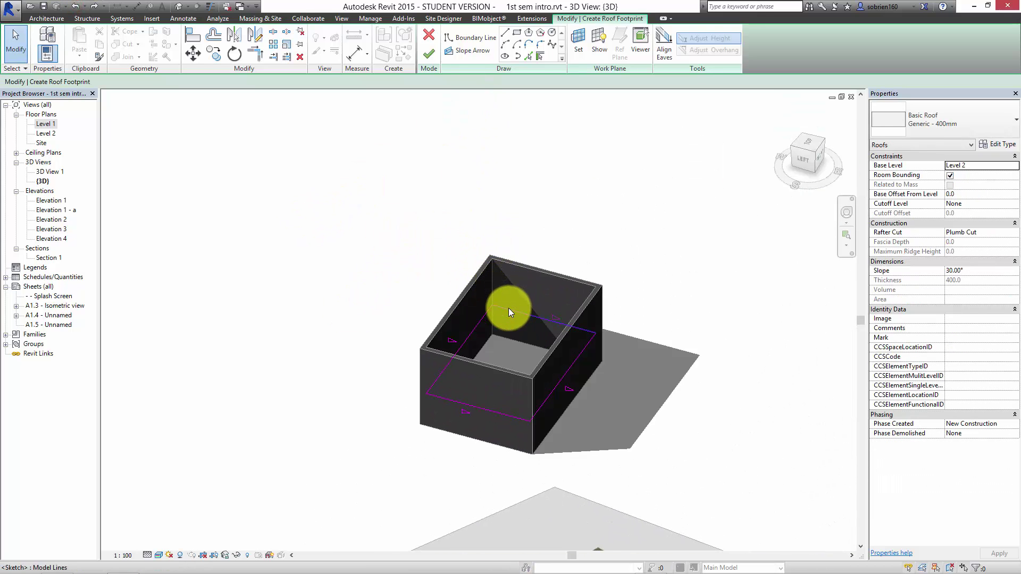
pyautogui.press('Tab')
pyautogui.click(508, 308)
pyautogui.press('Delete')
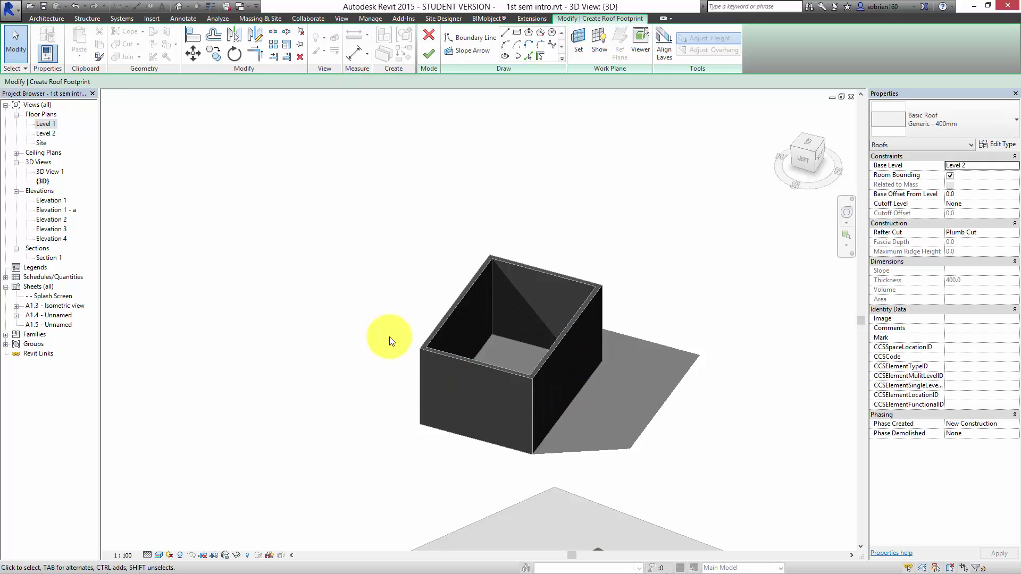
# Use Pick Walls to add slope-defining boundary lines along all four enclosure walls.
pyautogui.moveTo(343, 284); pyautogui.dragTo(332, 298, button='middle')
pyautogui.click(540, 55)
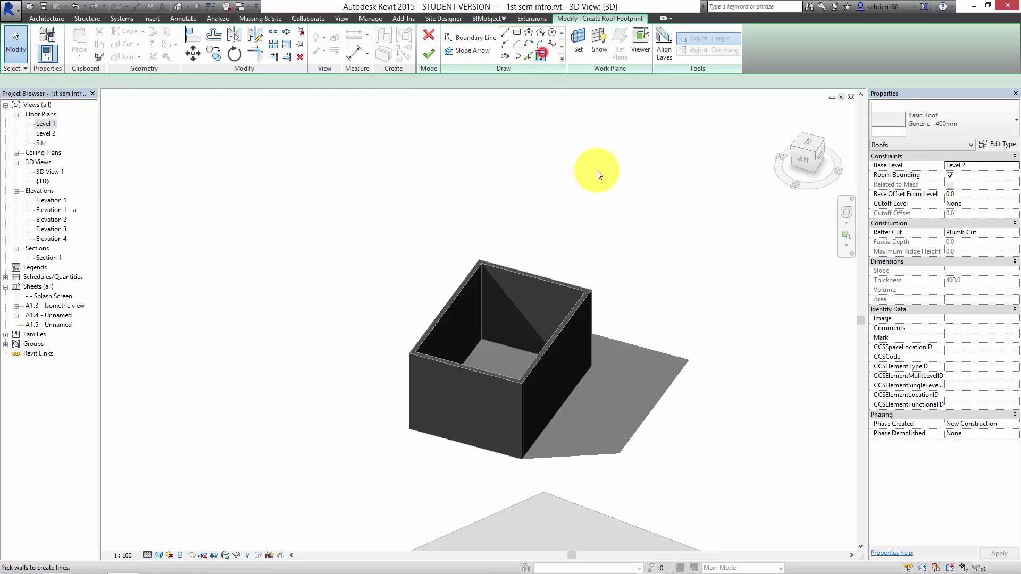
pyautogui.click(537, 276)
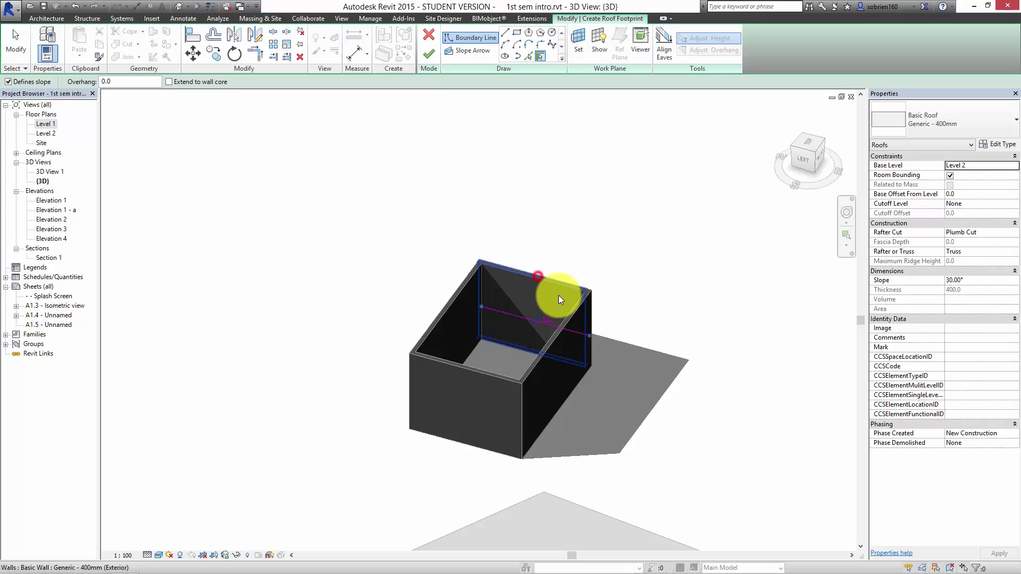
pyautogui.click(552, 349)
pyautogui.click(495, 380)
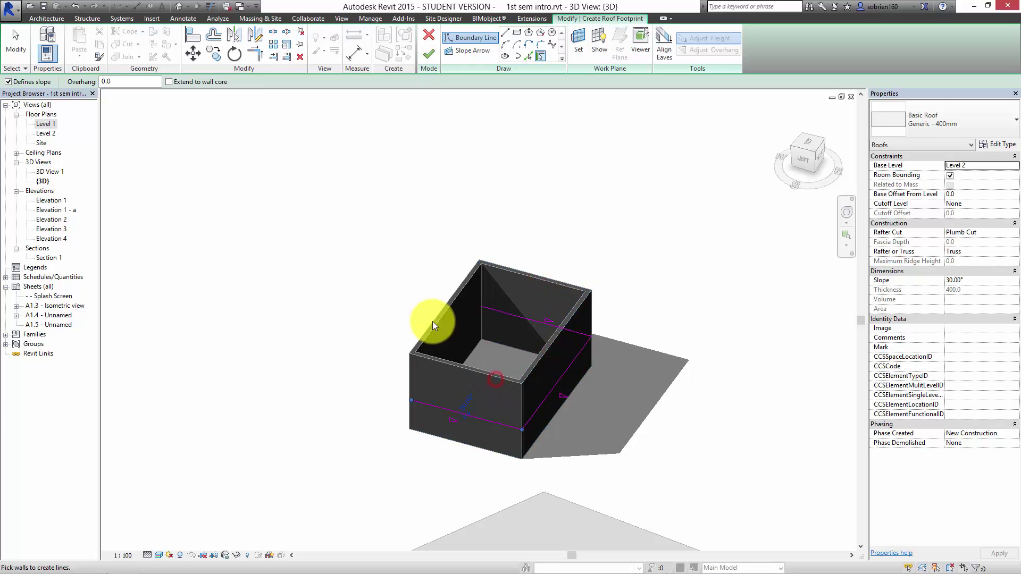
pyautogui.click(439, 321)
# Finish the footprint roof, attach the highlighted walls to it, and inspect the result.
pyautogui.moveTo(379, 263); pyautogui.dragTo(345, 262, button='middle')
pyautogui.scroll(1, 346, 261)
pyautogui.scroll(1, 417, 253)
pyautogui.moveTo(426, 254); pyautogui.dragTo(379, 214, button='middle')
pyautogui.click(437, 56)
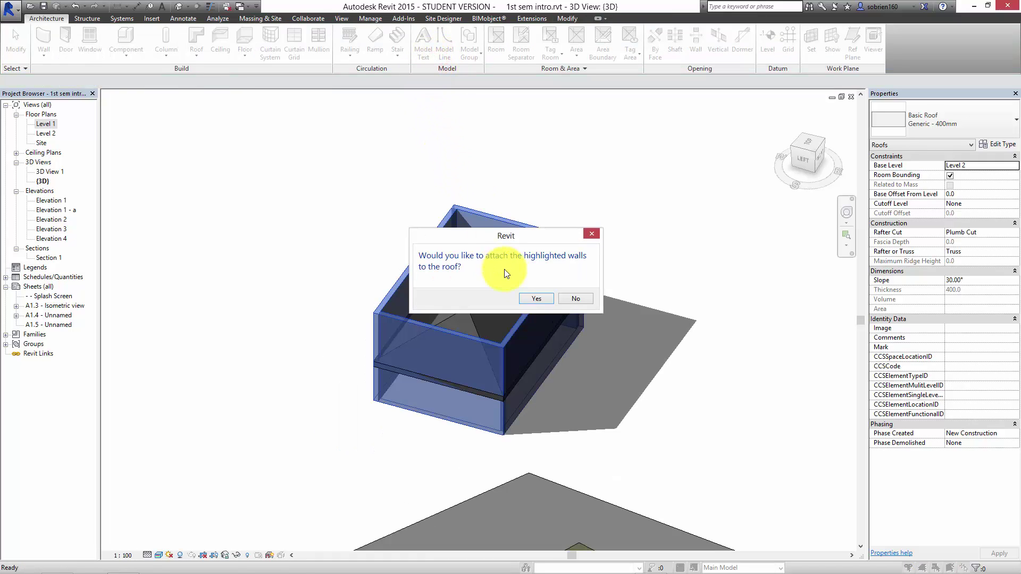
pyautogui.click(536, 299)
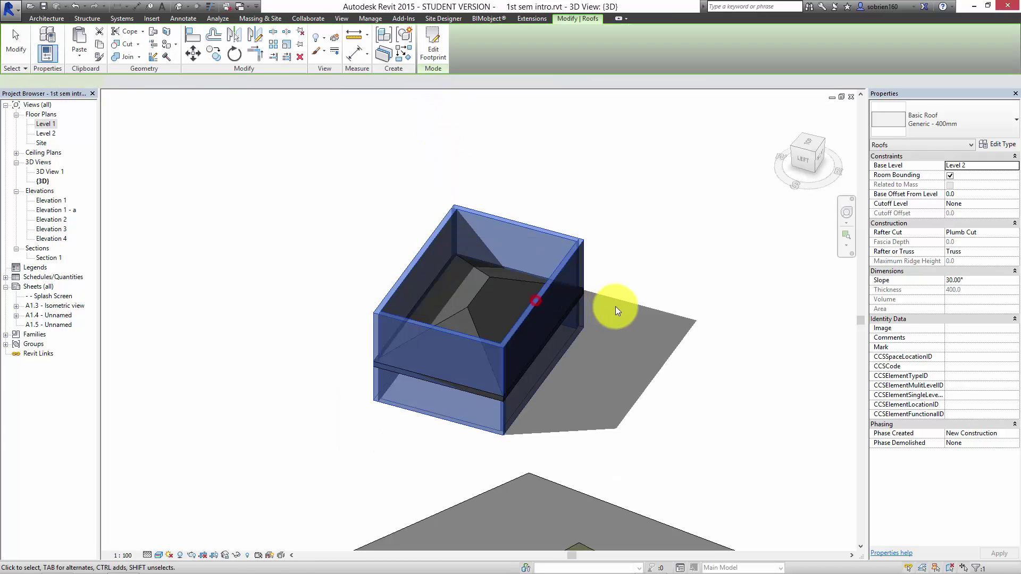
pyautogui.click(646, 288)
pyautogui.moveTo(658, 298); pyautogui.dragTo(652, 264, button='middle')
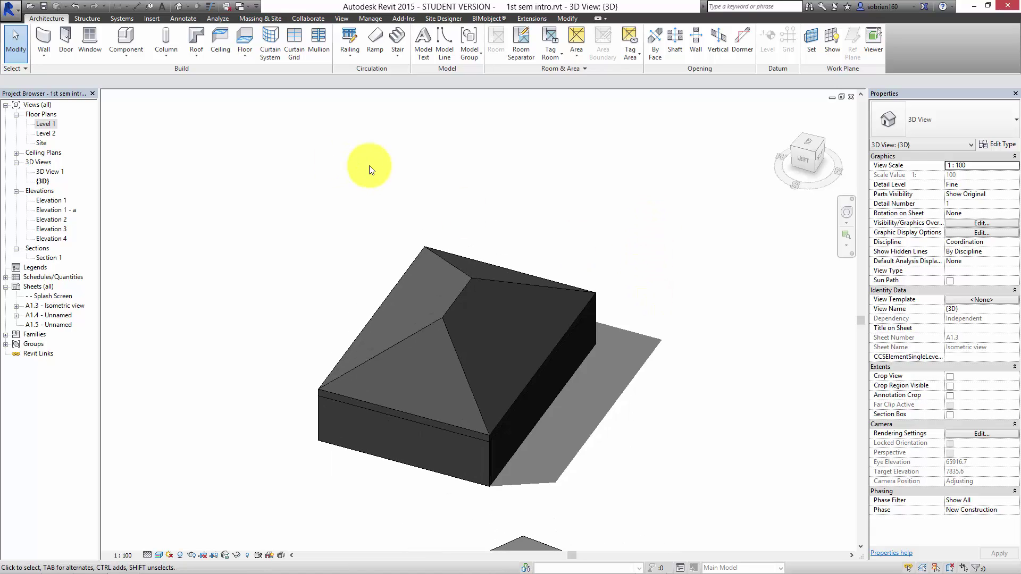
pyautogui.moveTo(366, 179); pyautogui.dragTo(362, 164, button='middle')
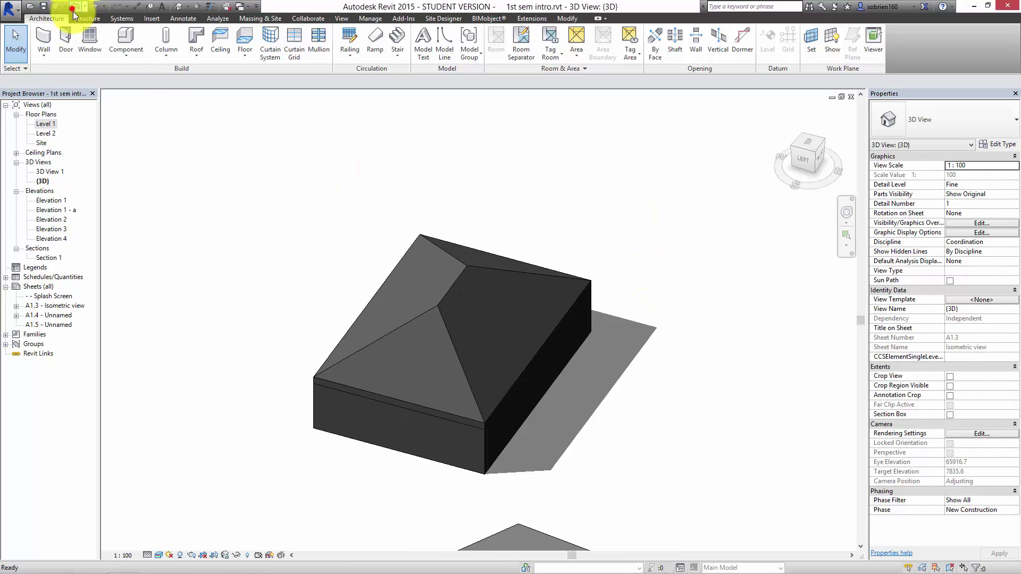
# Undo the attached roof and its wall-picked boundary lines, and discard the roof sketch.
pyautogui.click(76, 6)
pyautogui.click(77, 8)
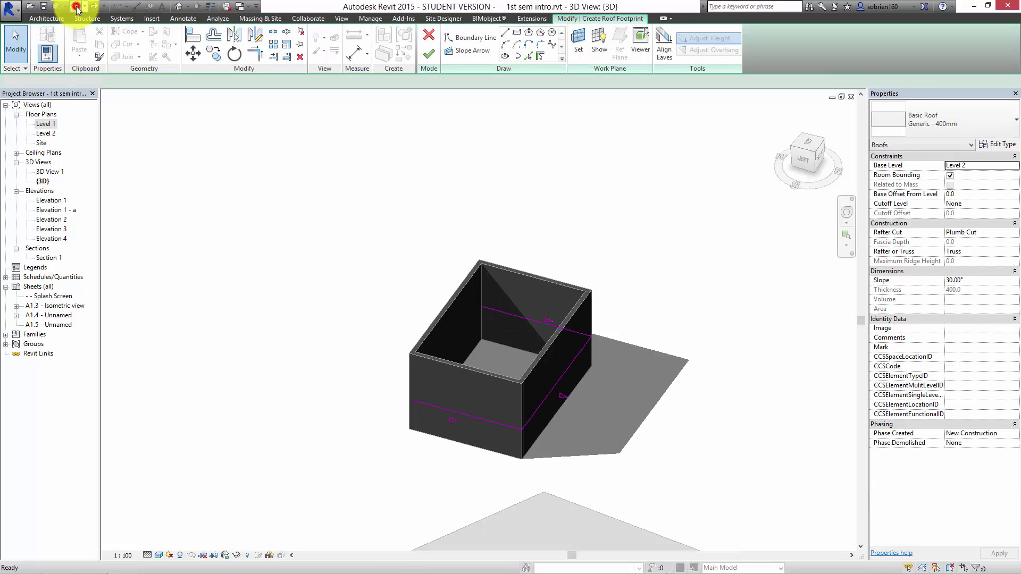
pyautogui.click(77, 8)
pyautogui.click(77, 8)
pyautogui.click(77, 8)
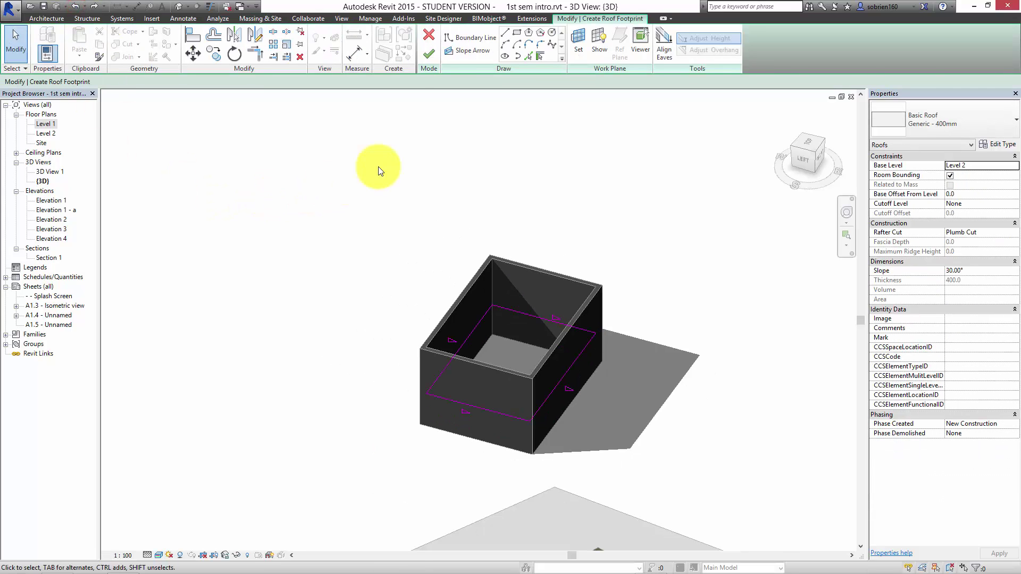
pyautogui.click(429, 34)
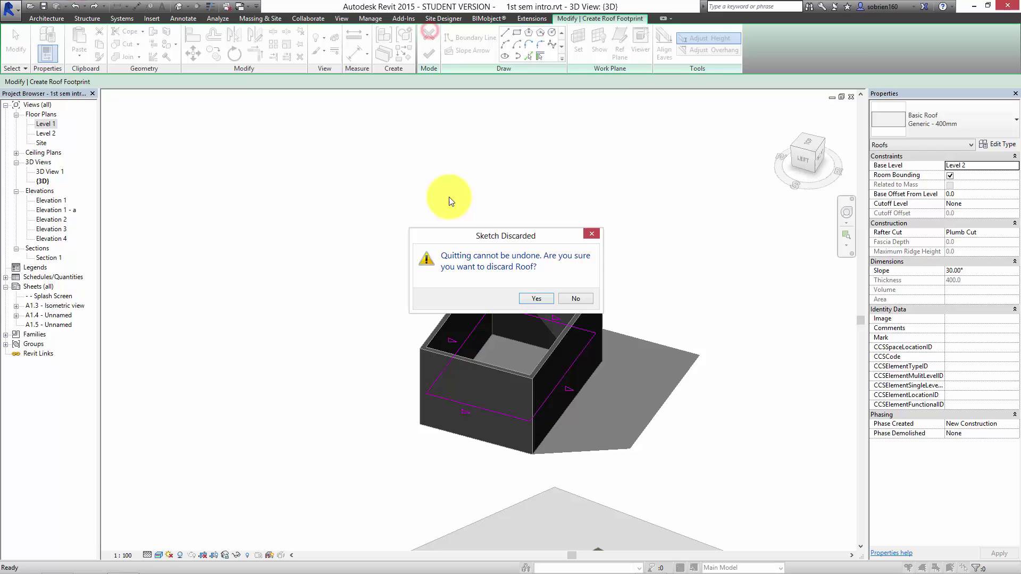
pyautogui.click(536, 299)
# Start a new Roof by Footprint over the enclosure and move it to Level 2.
pyautogui.scroll(-5, 520, 313)
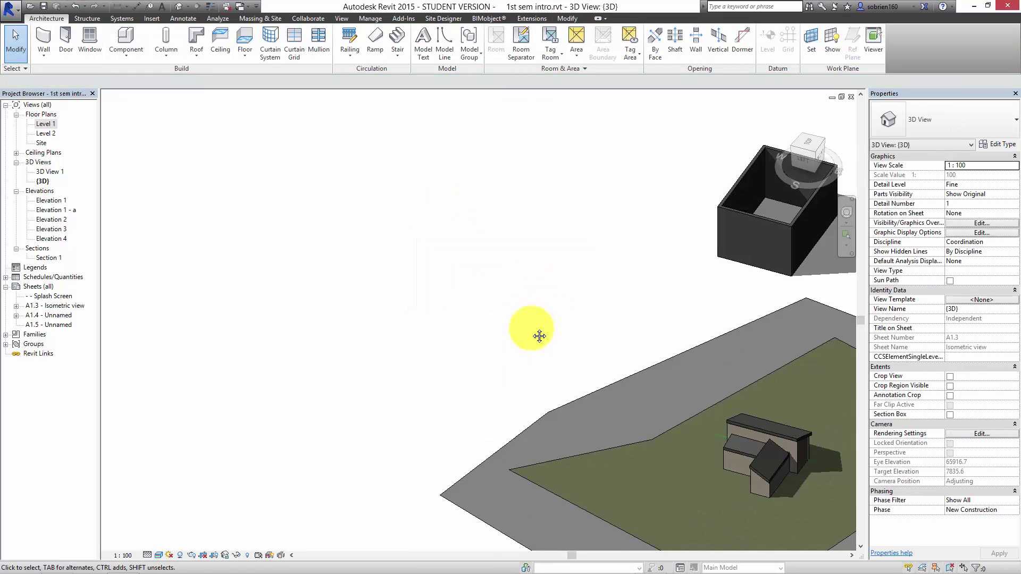
pyautogui.scroll(5, 540, 338)
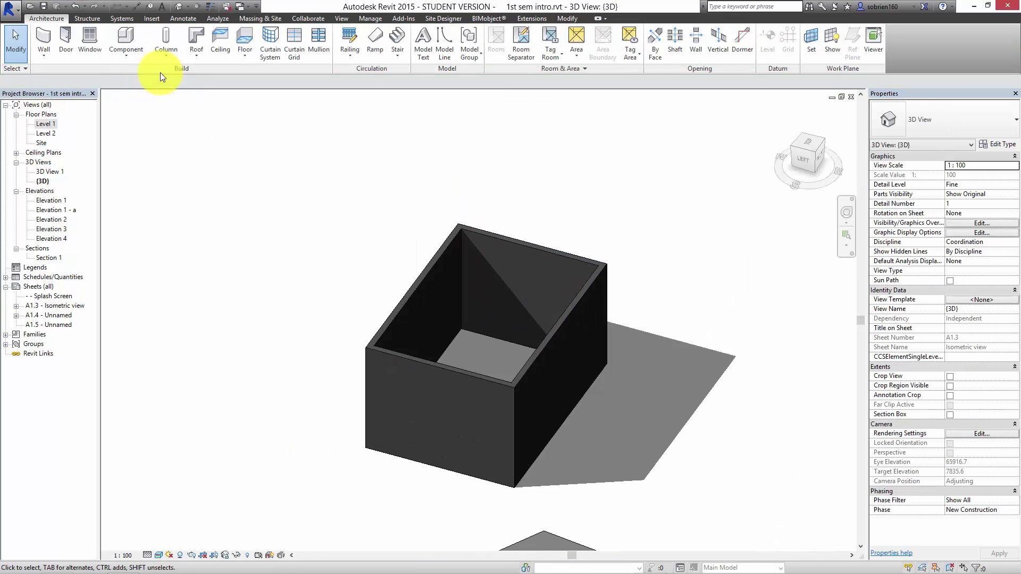
pyautogui.click(196, 56)
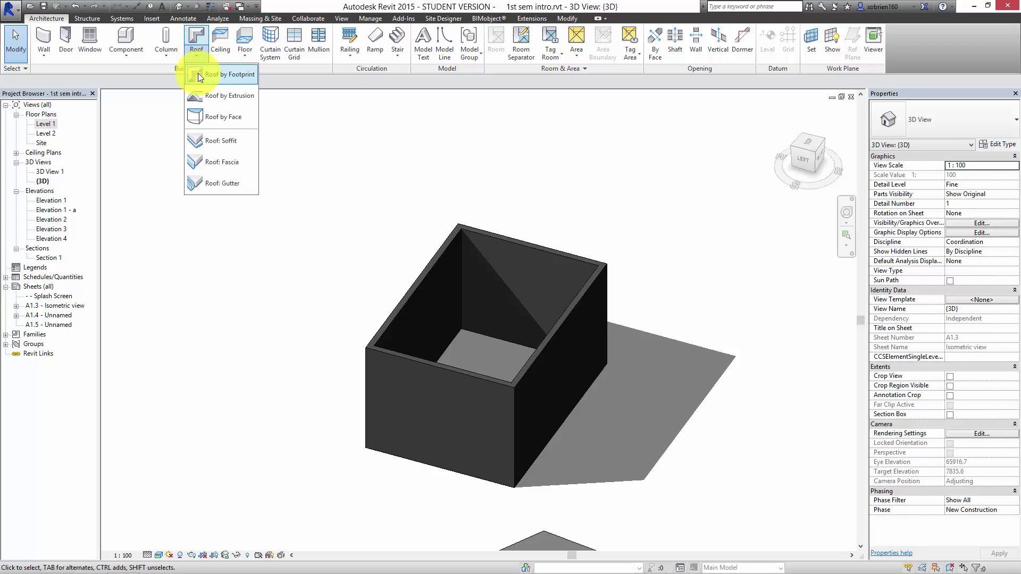
pyautogui.click(200, 75)
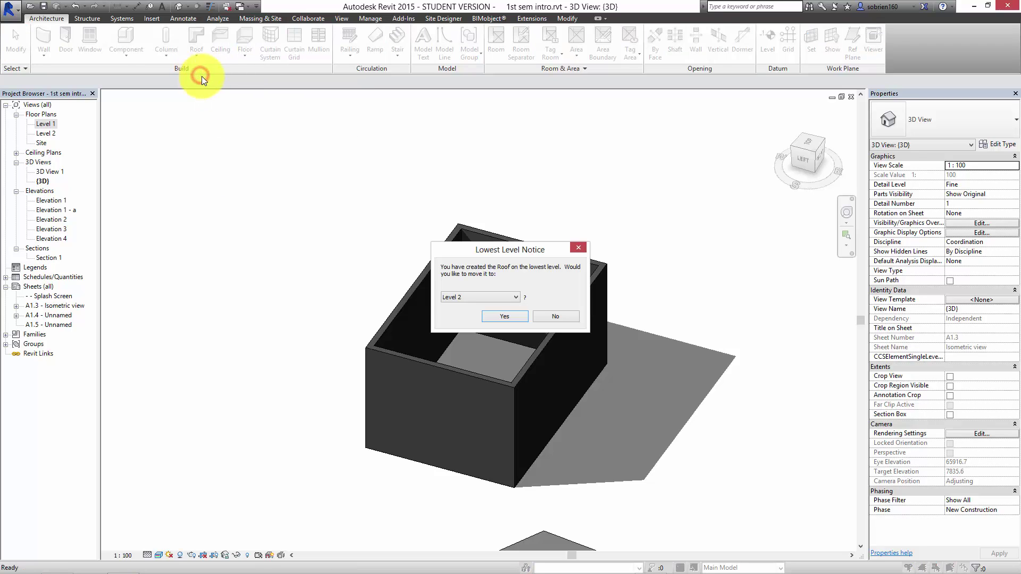
pyautogui.click(498, 316)
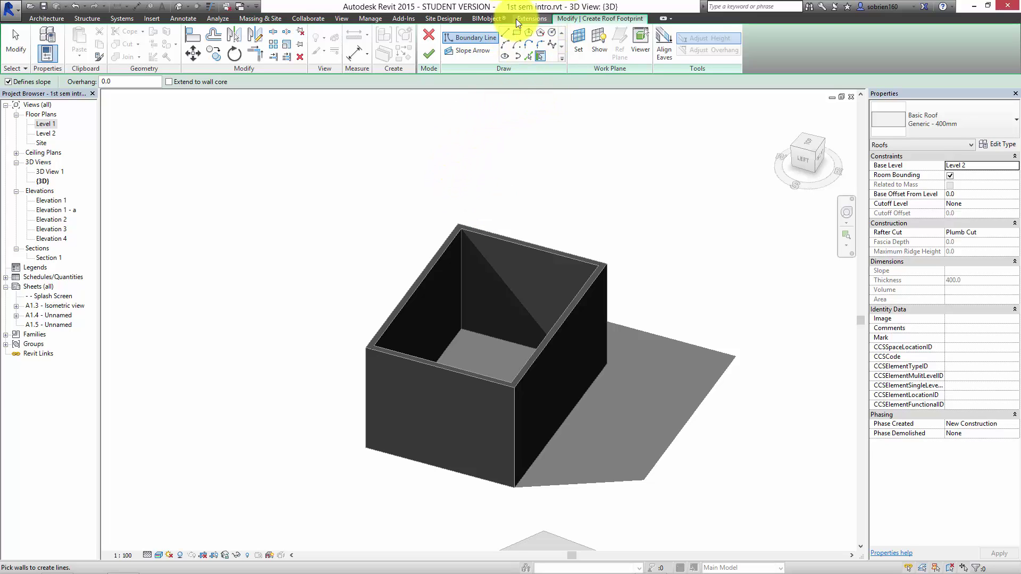
pyautogui.click(517, 32)
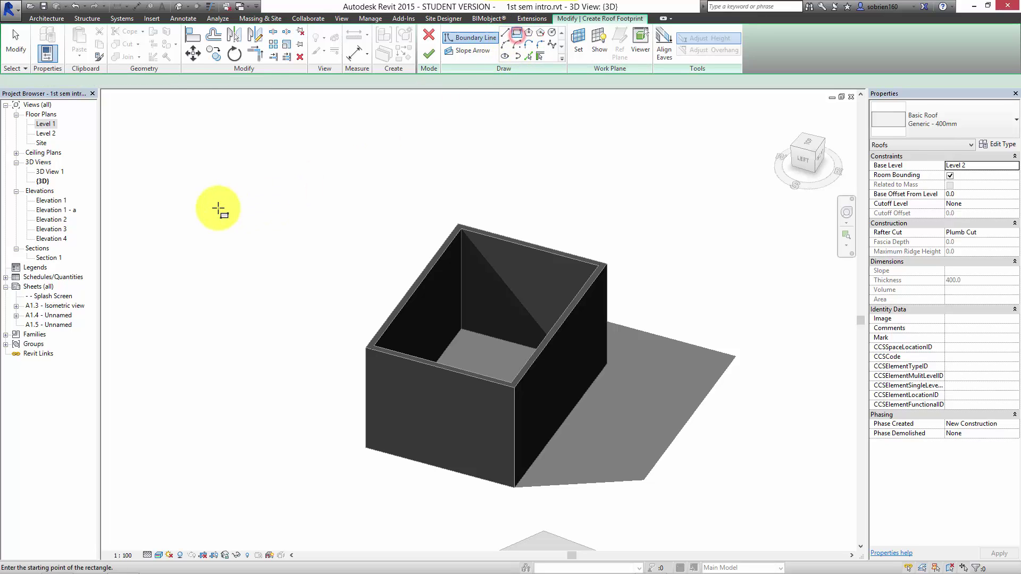
pyautogui.click(187, 285)
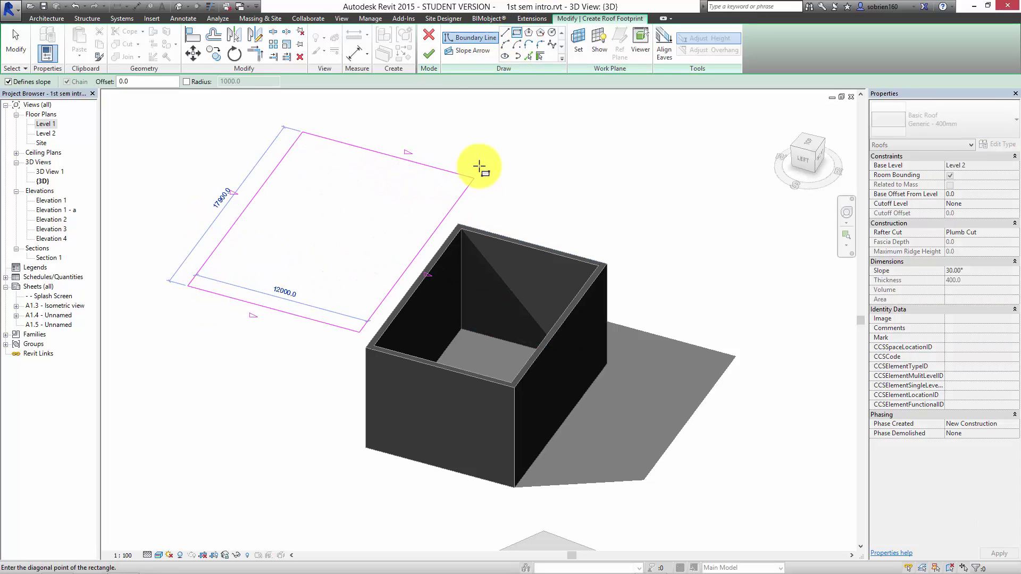
pyautogui.press('Escape')
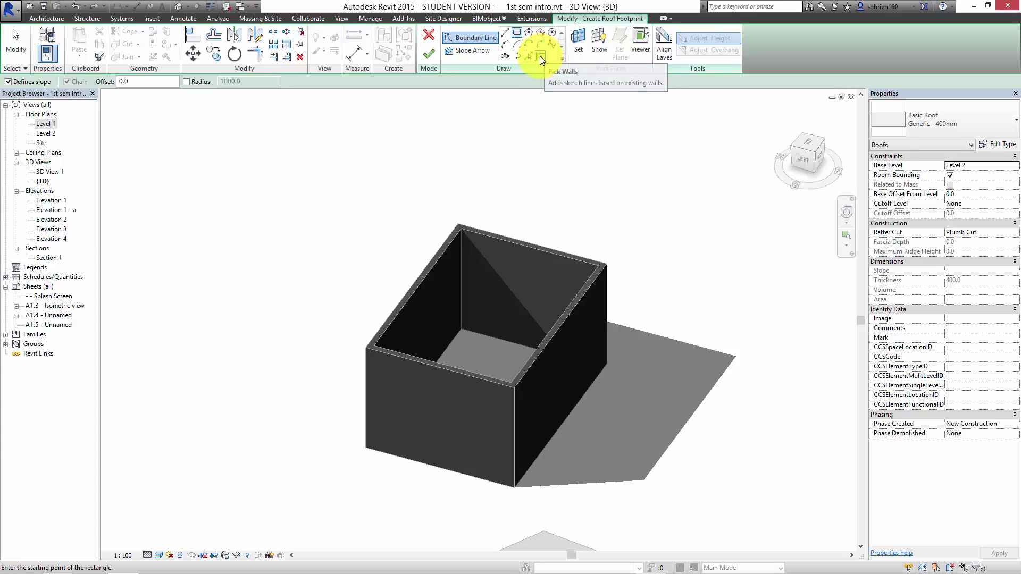
# Use Pick Walls to sketch slope-defining roof boundary lines along the enclosure's four walls with zero overhang.
pyautogui.click(539, 56)
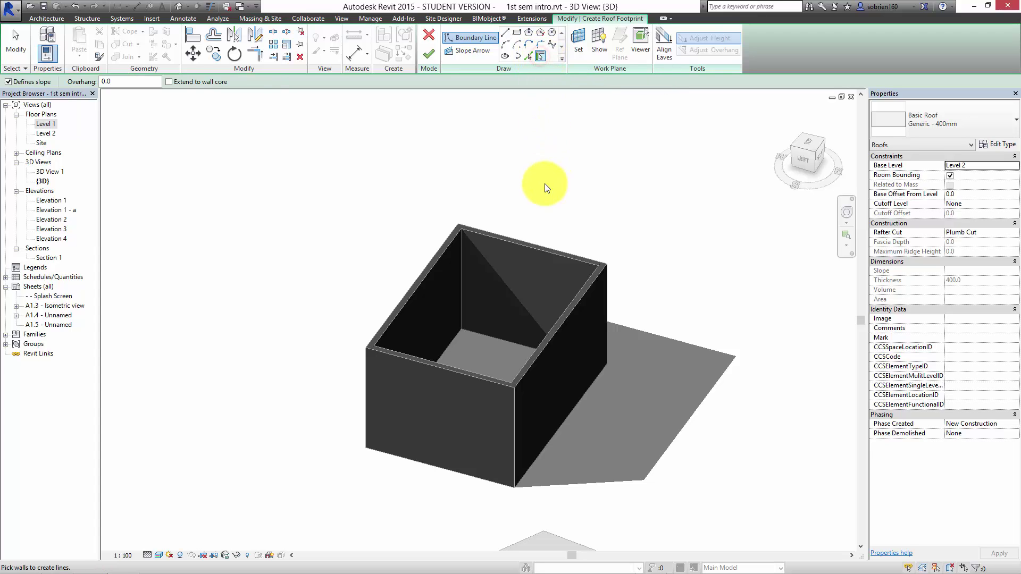
pyautogui.click(537, 242)
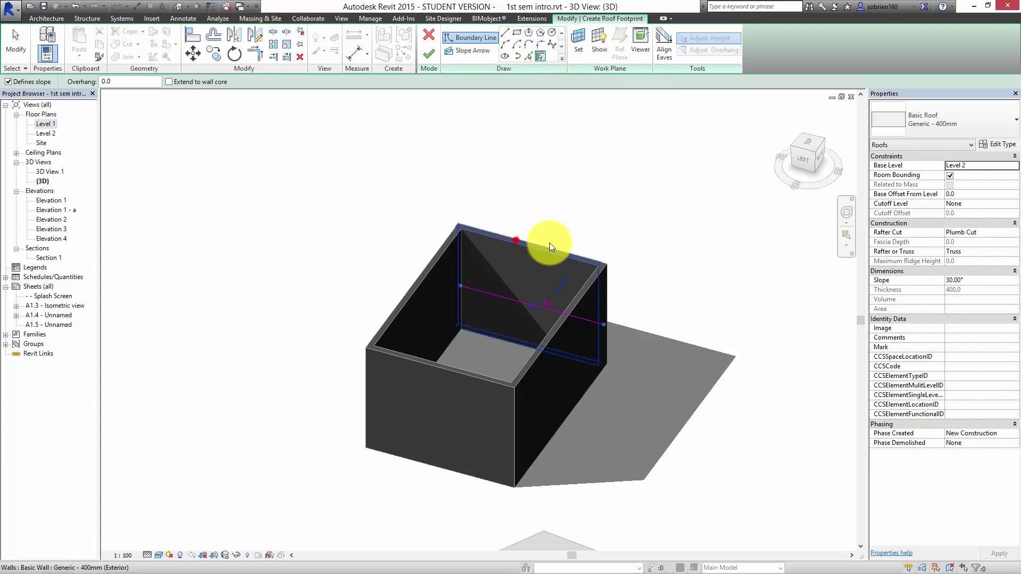
pyautogui.click(541, 353)
pyautogui.click(458, 372)
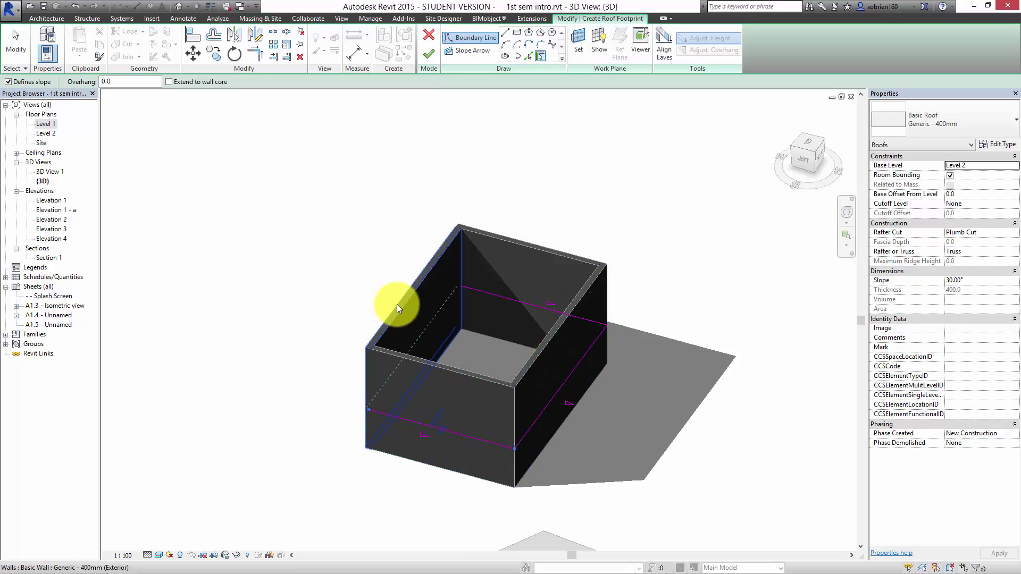
pyautogui.click(397, 304)
# Finish the wall-picked roof sketch and attach the highlighted walls to the roof.
pyautogui.click(430, 52)
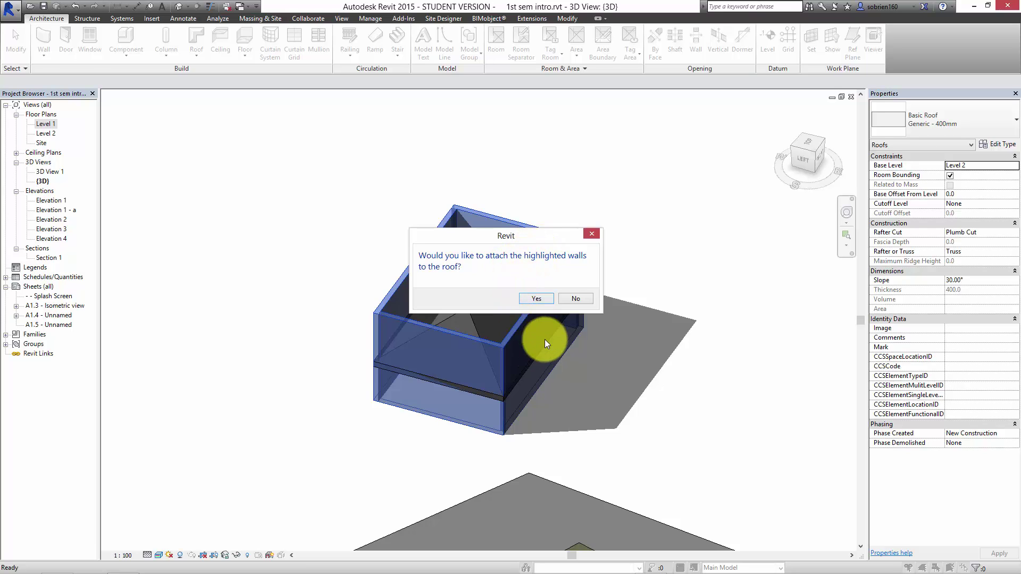
pyautogui.click(534, 297)
pyautogui.click(698, 257)
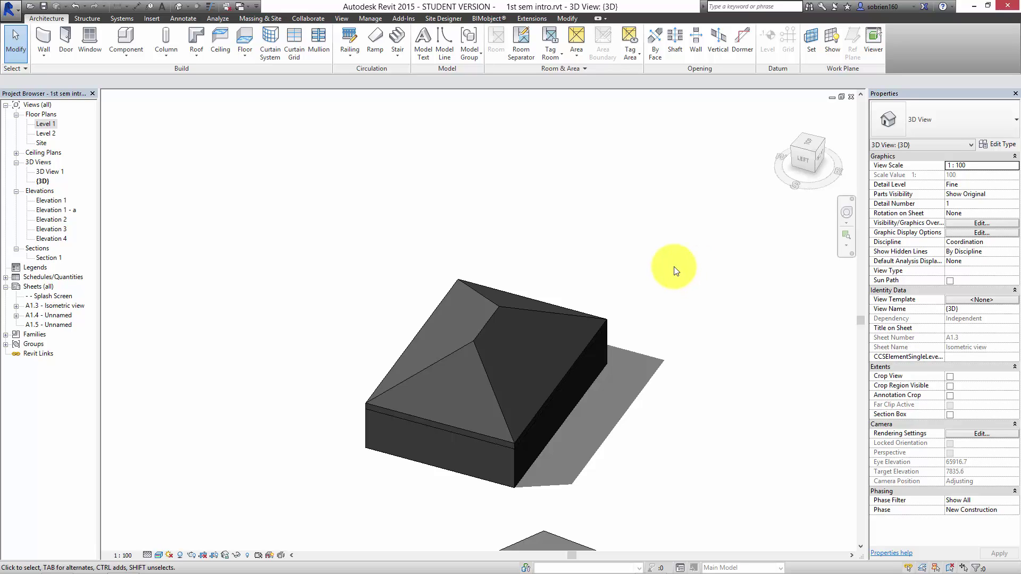
pyautogui.moveTo(686, 279); pyautogui.dragTo(661, 273, button='middle')
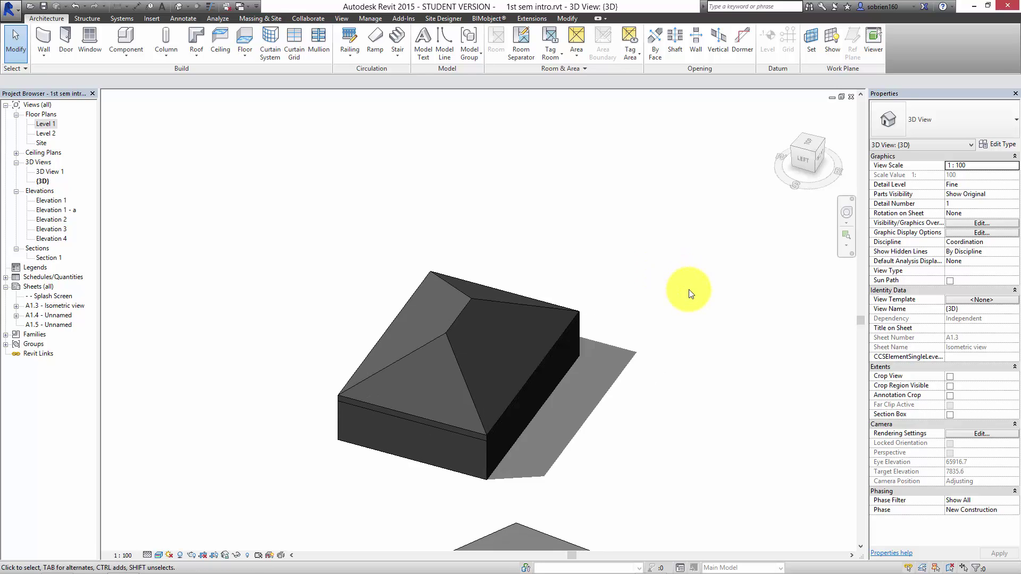
# Select the hip roof and check its Base Level options.
pyautogui.click(451, 326)
pyautogui.click(1015, 165)
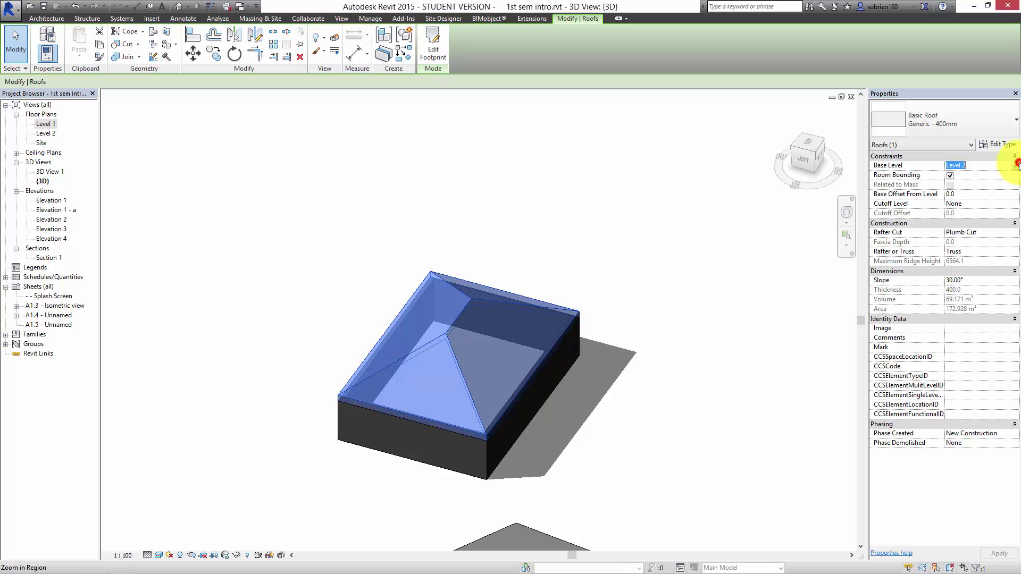
pyautogui.click(1015, 165)
pyautogui.click(989, 184)
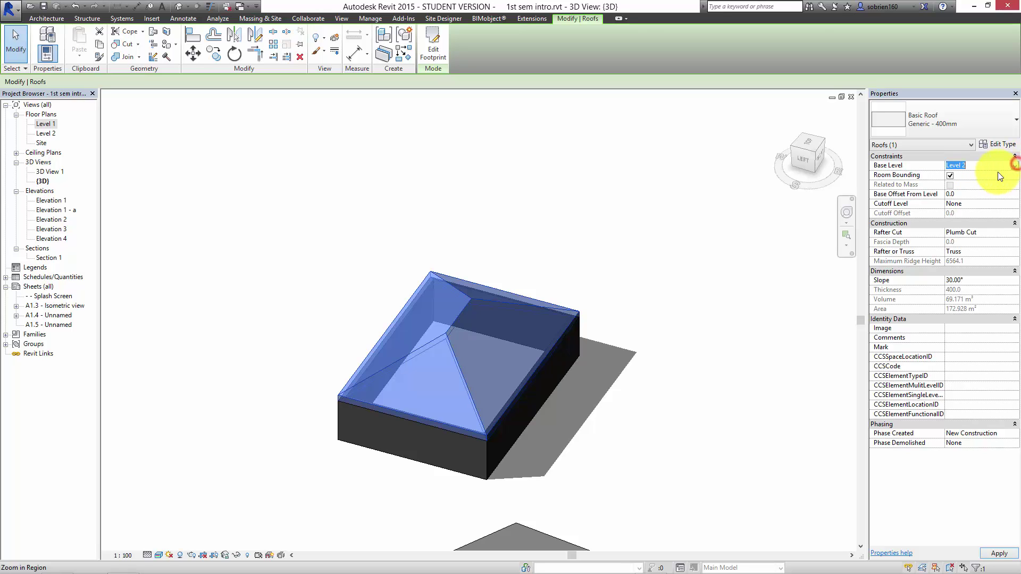
pyautogui.click(699, 293)
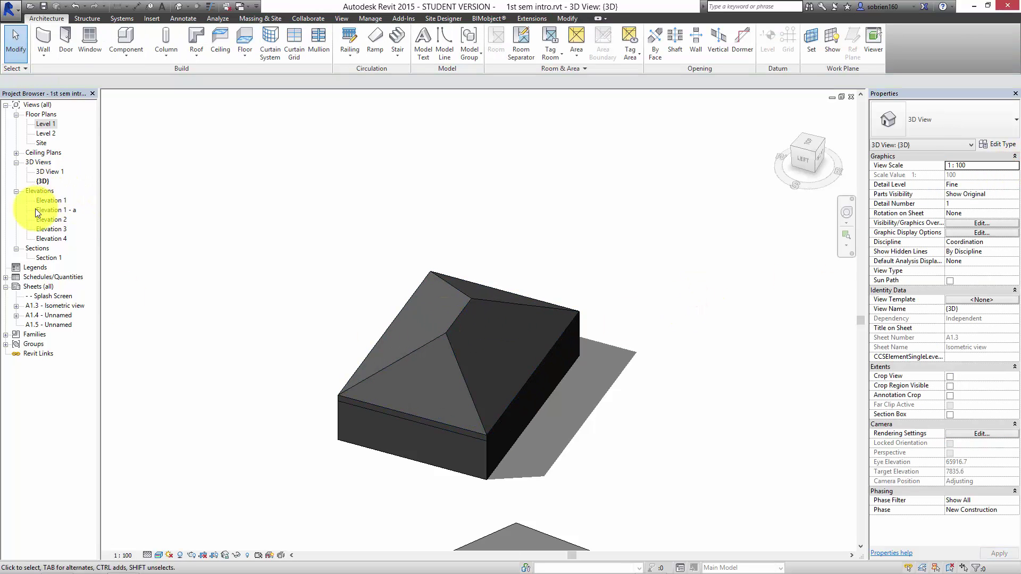
# Tile the open views and close the Level 2 plan, the Splash Screen sheet and the Level 1 plan.
pyautogui.press('w')
pyautogui.press('t')
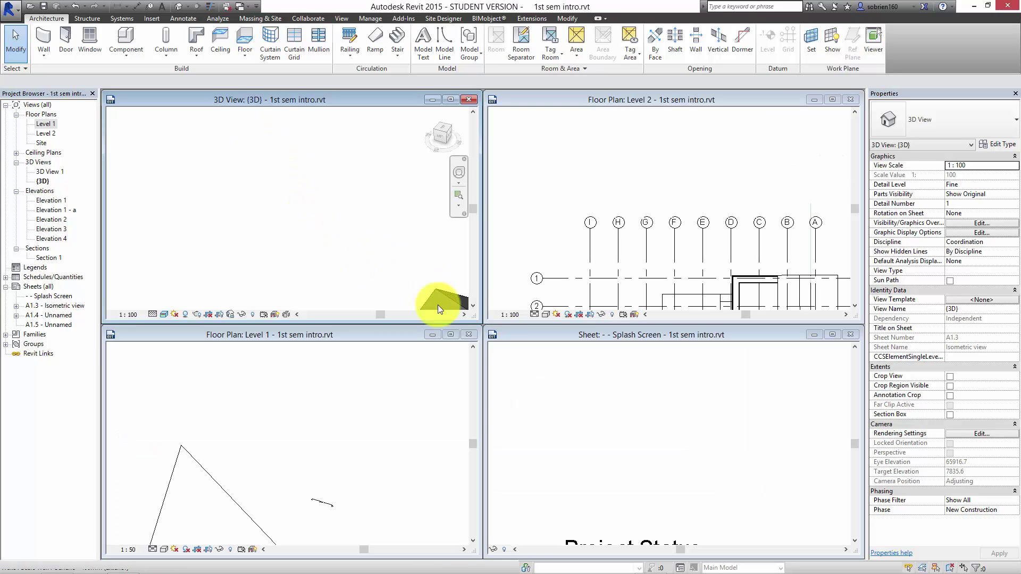
pyautogui.click(851, 100)
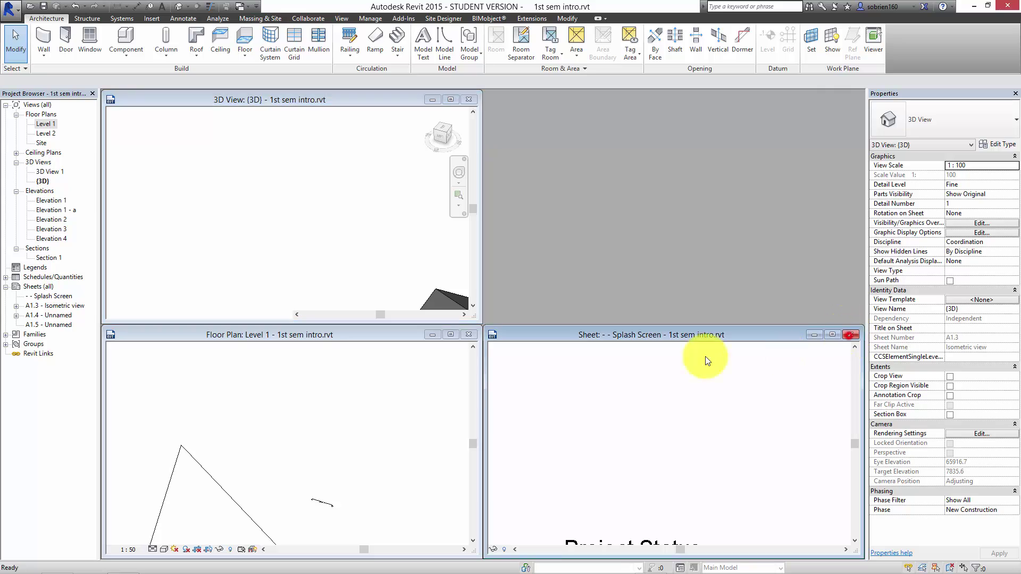
pyautogui.click(850, 334)
pyautogui.click(468, 334)
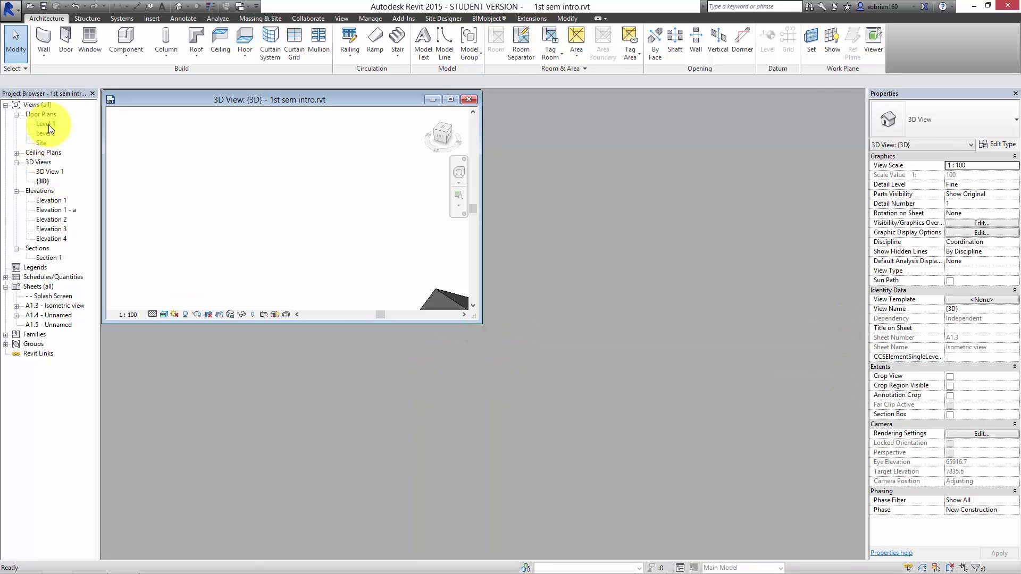
# Examine the levels in Elevation 1, close that view and maximise the 3D view.
pyautogui.doubleClick(47, 201)
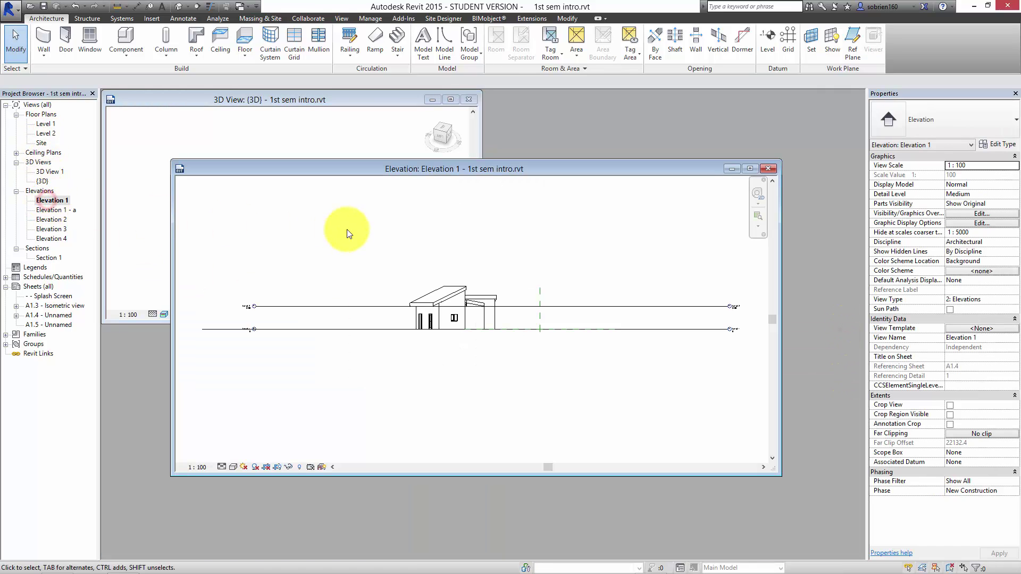
pyautogui.click(485, 357)
pyautogui.click(769, 169)
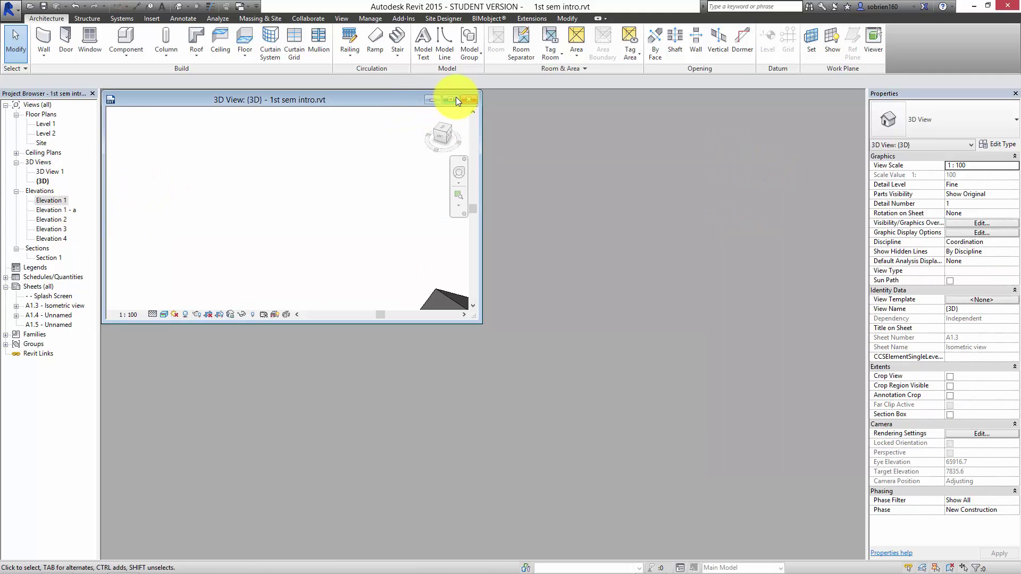
pyautogui.click(455, 100)
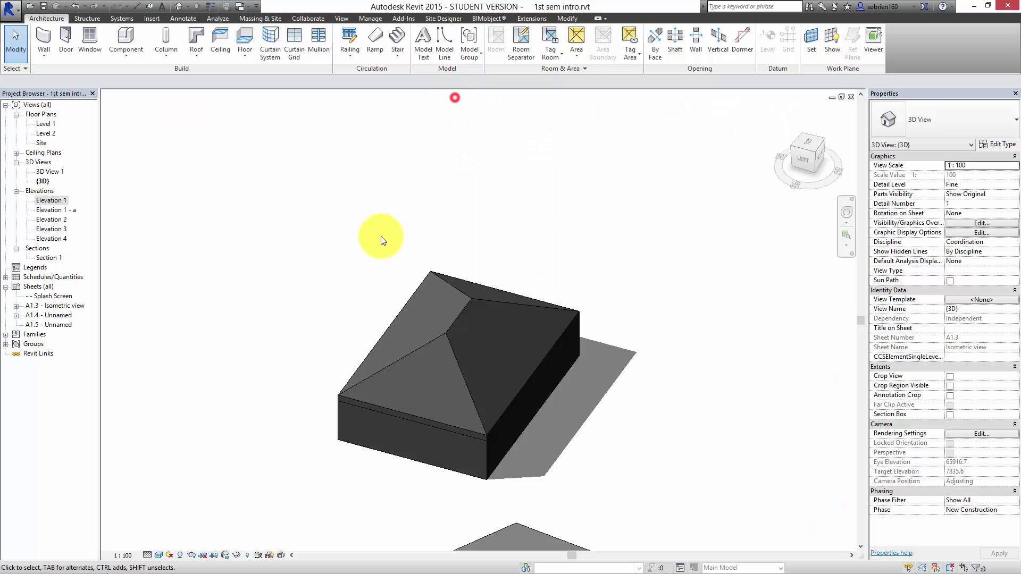
# Set the hip roof's Base Offset From Level to 2000.
pyautogui.scroll(-3, 617, 233)
pyautogui.moveTo(611, 284); pyautogui.dragTo(584, 285, button='middle')
pyautogui.scroll(1, 429, 324)
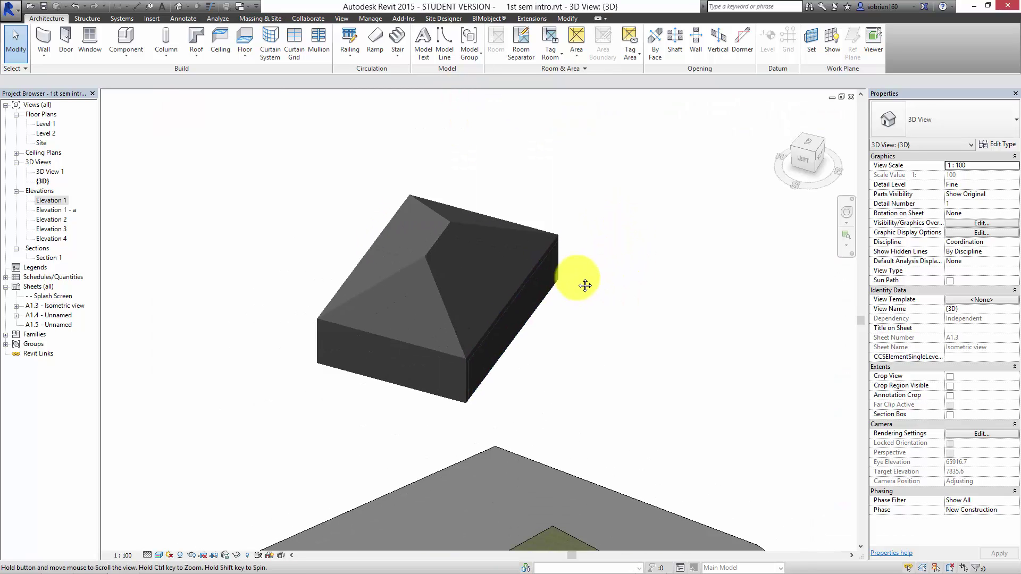
pyautogui.click(429, 251)
pyautogui.rightClick(494, 346)
pyautogui.click(615, 362)
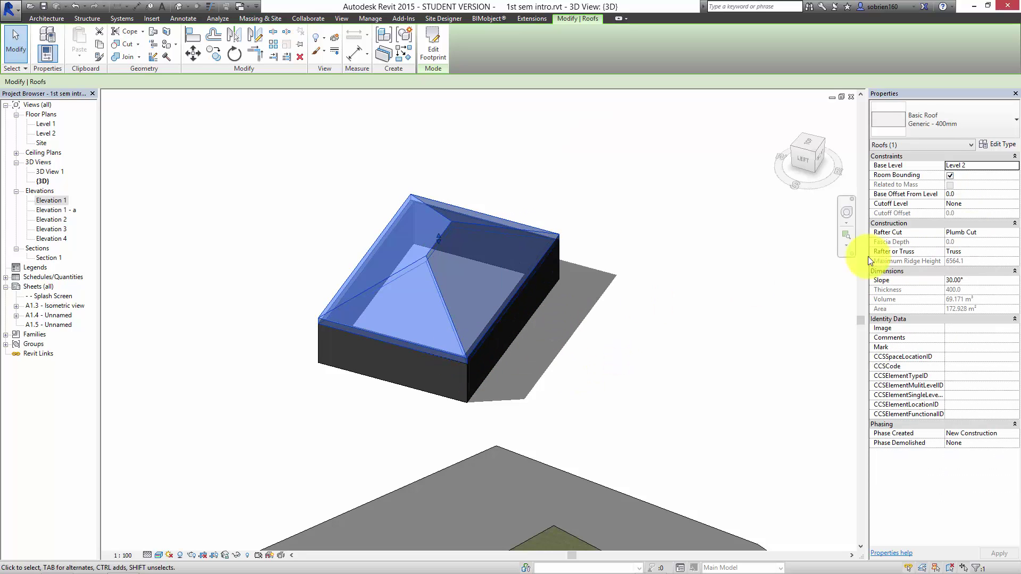
pyautogui.click(964, 195)
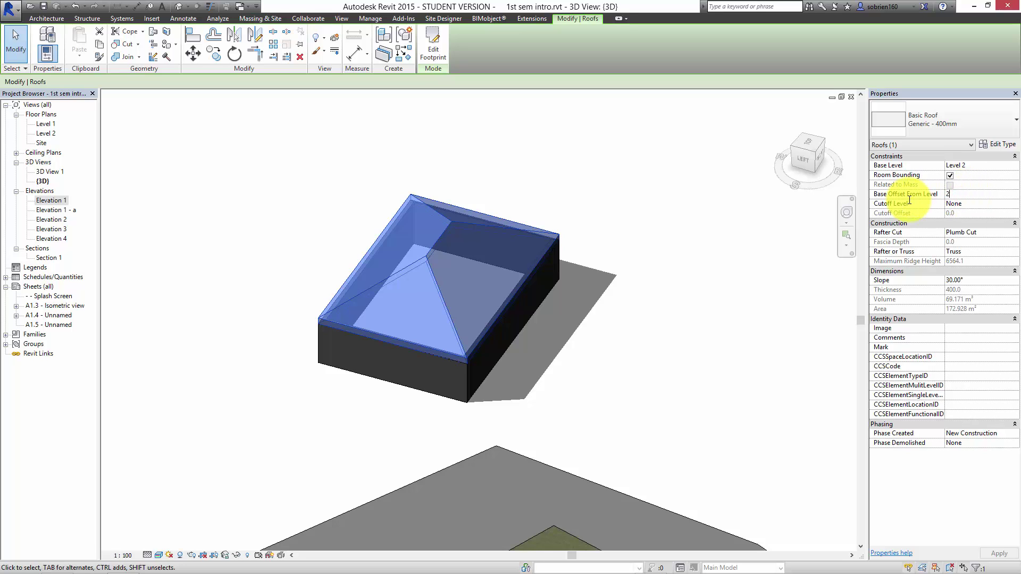
pyautogui.write('000')
pyautogui.press('Return')
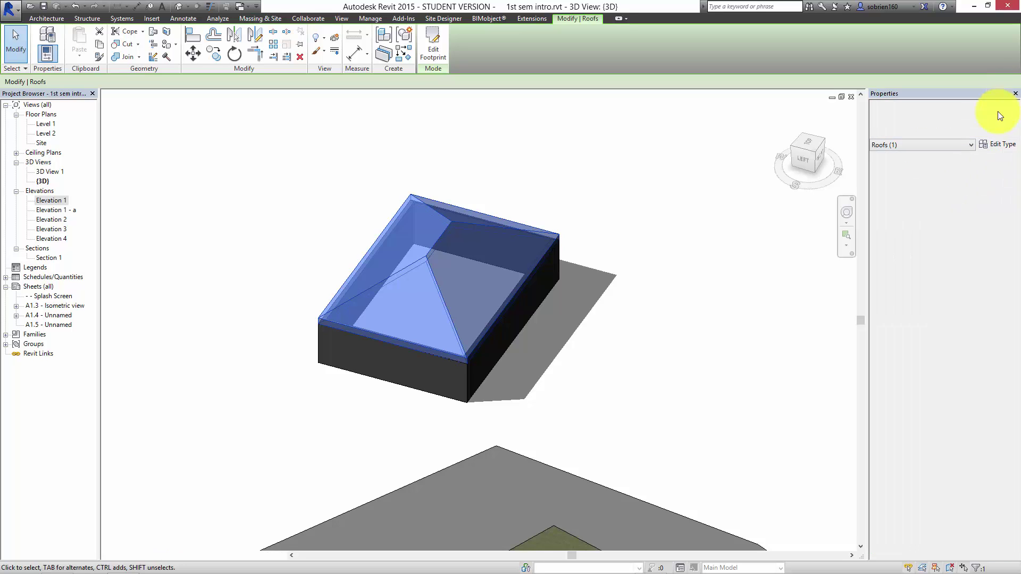
pyautogui.click(722, 481)
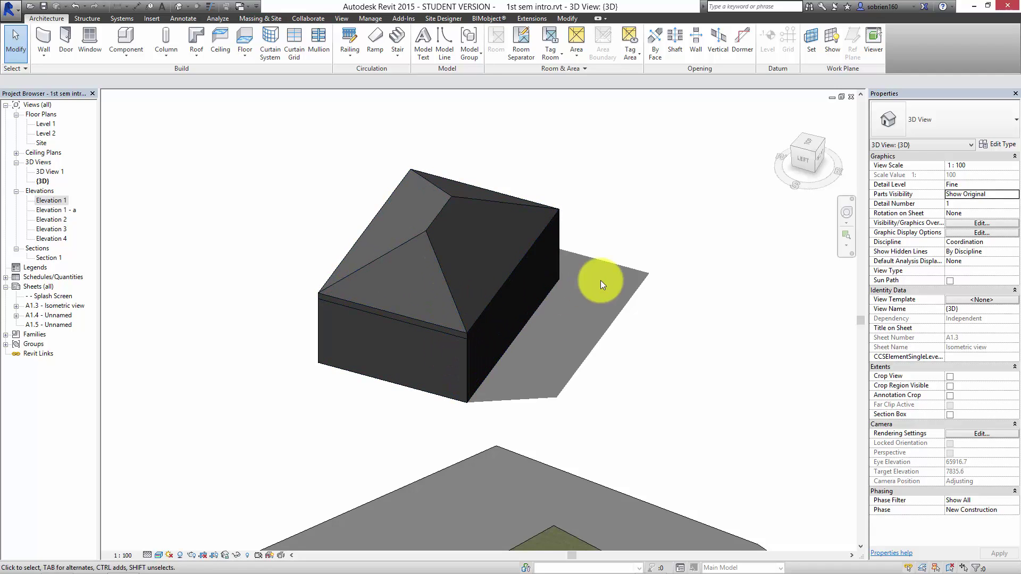
# Open the raised hip roof's footprint sketch for editing.
pyautogui.scroll(3, 603, 318)
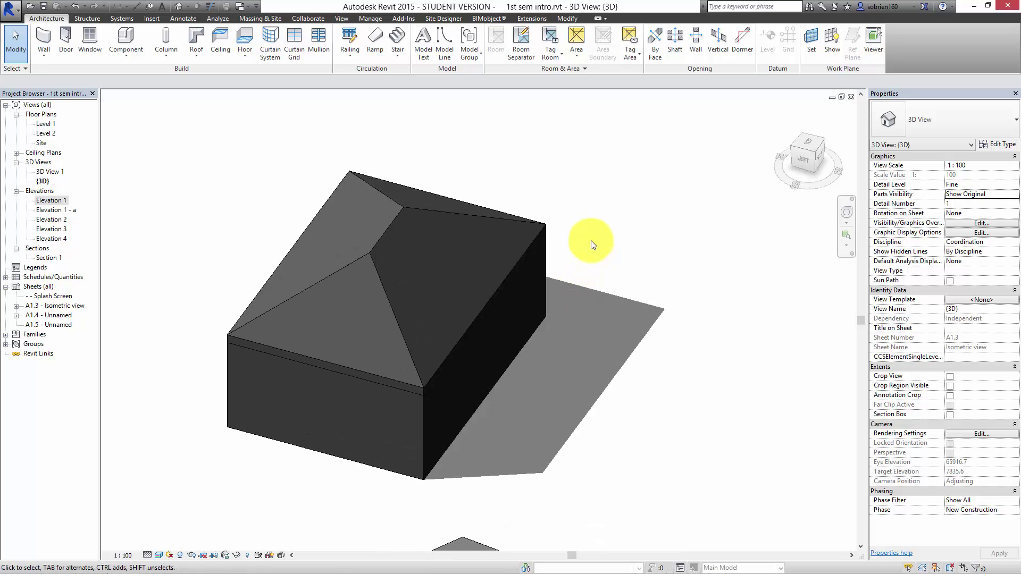
pyautogui.moveTo(588, 242); pyautogui.dragTo(589, 223, button='middle')
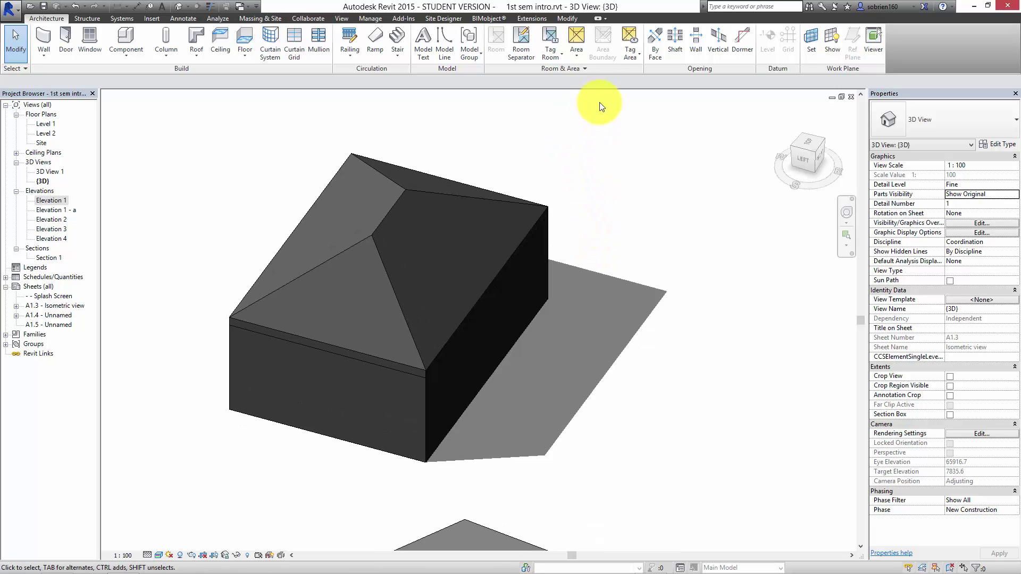
pyautogui.moveTo(465, 172); pyautogui.dragTo(474, 164, button='middle')
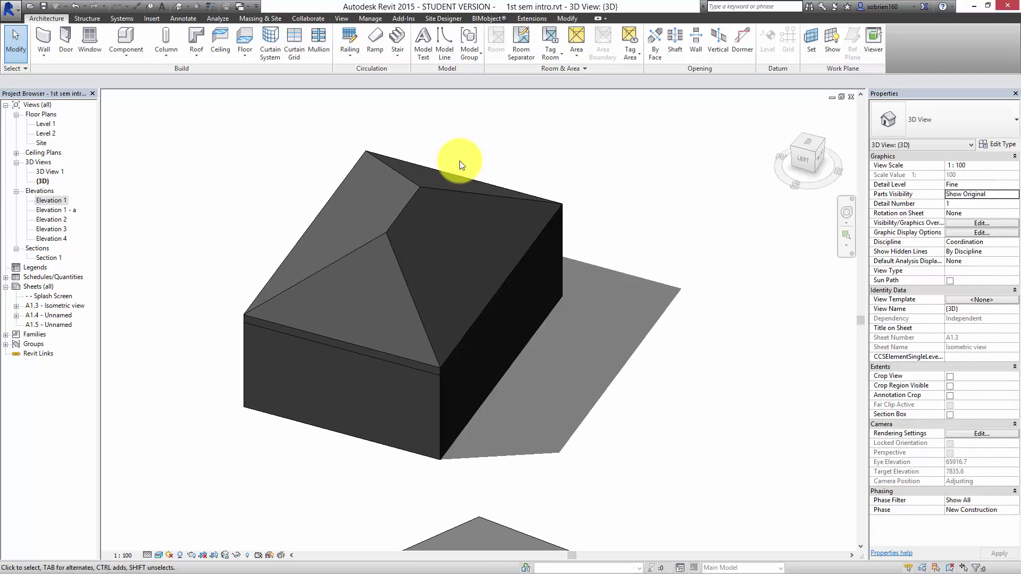
pyautogui.click(416, 190)
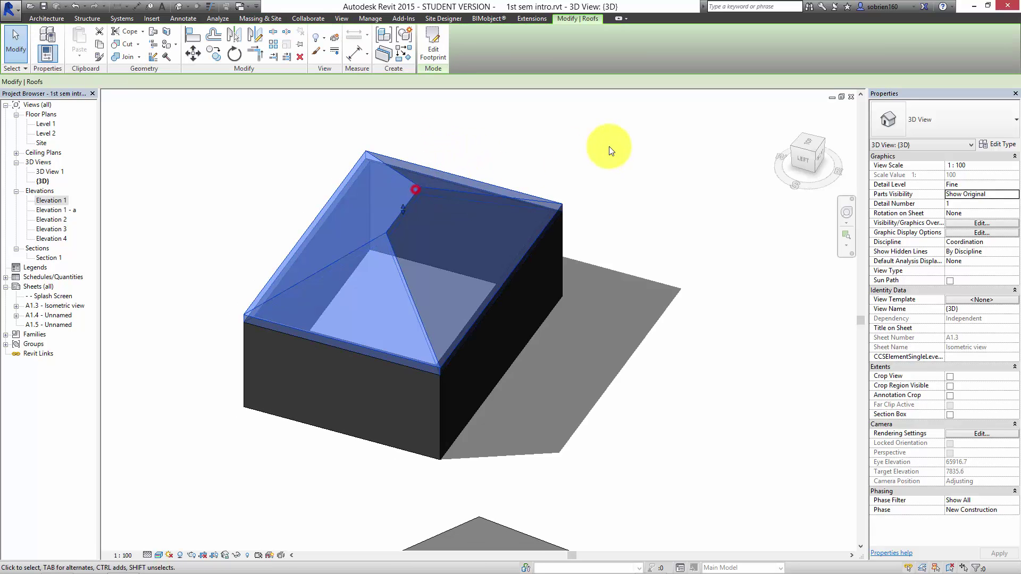
pyautogui.click(434, 49)
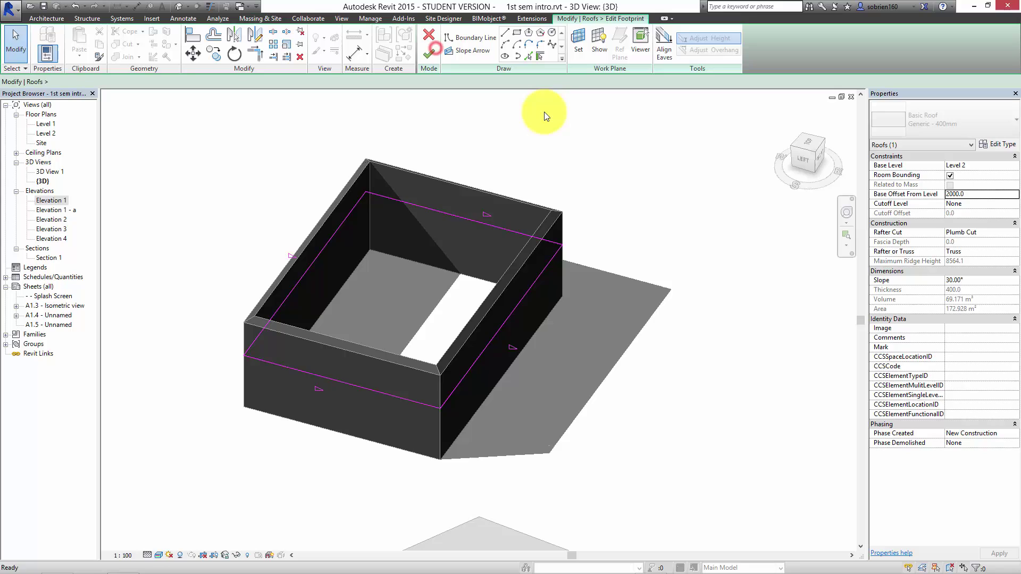
# Check the slope settings of individual boundary lines in the roof footprint.
pyautogui.click(436, 215)
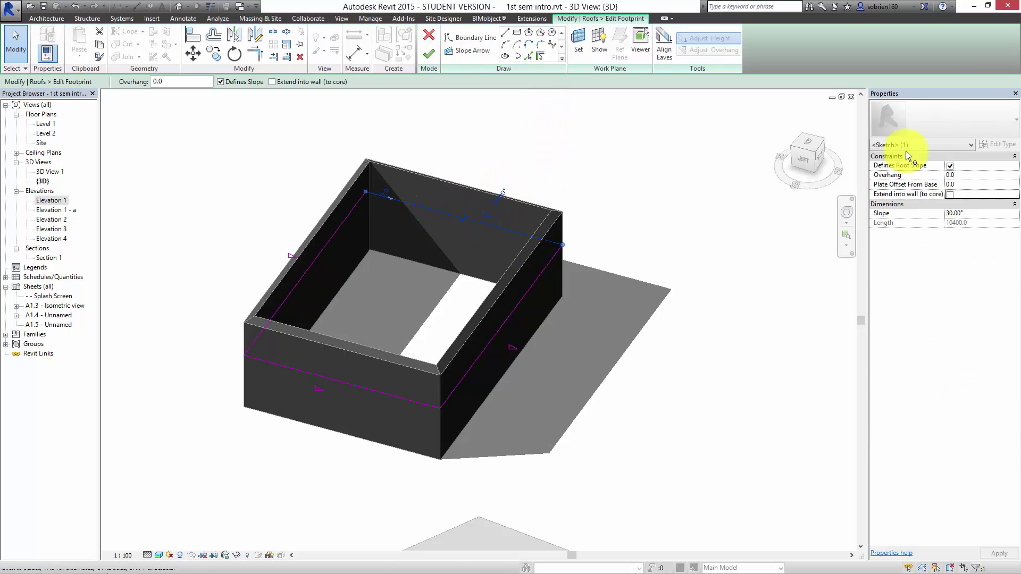
pyautogui.click(743, 212)
pyautogui.click(527, 293)
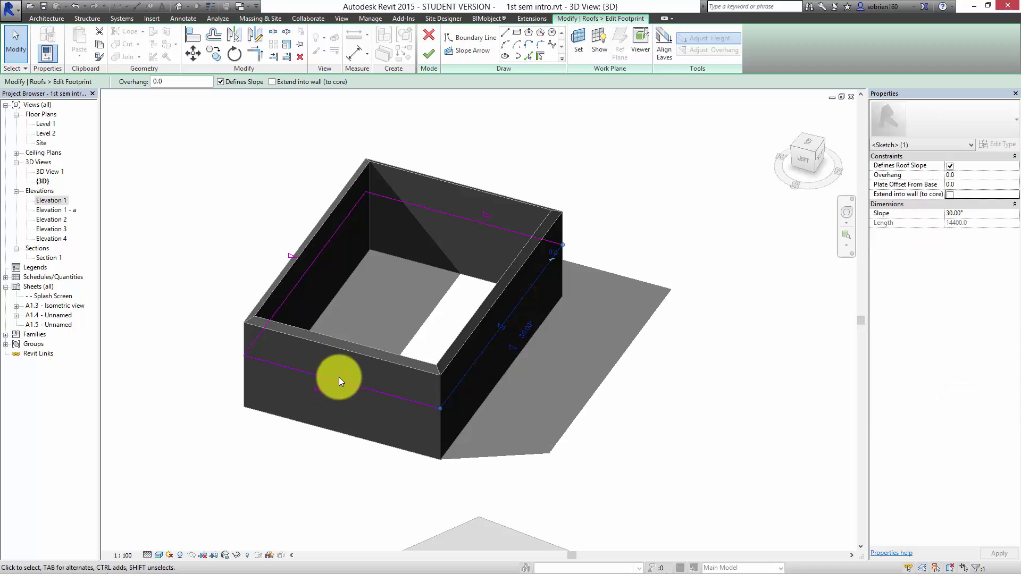
pyautogui.click(295, 284)
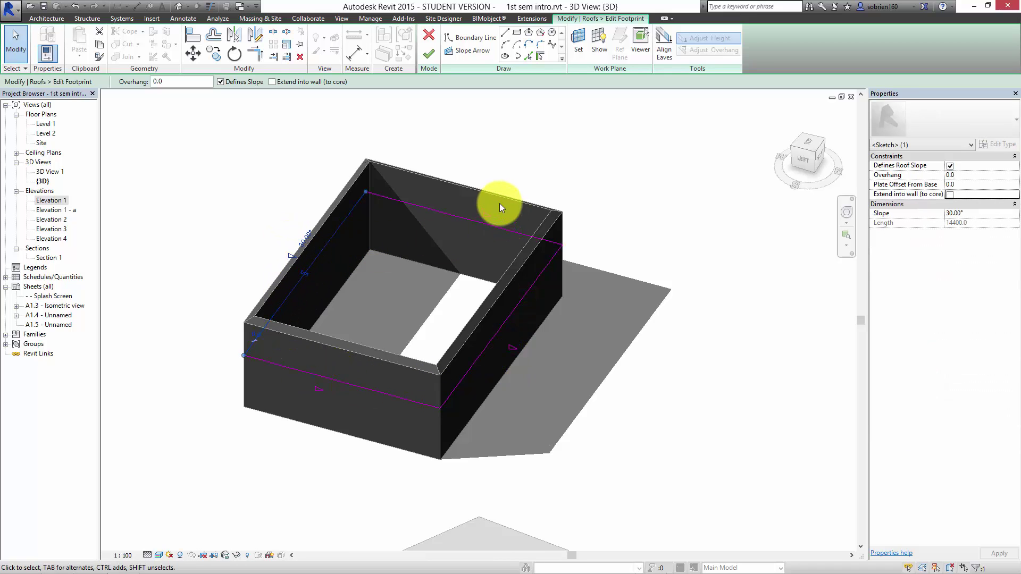
pyautogui.click(597, 194)
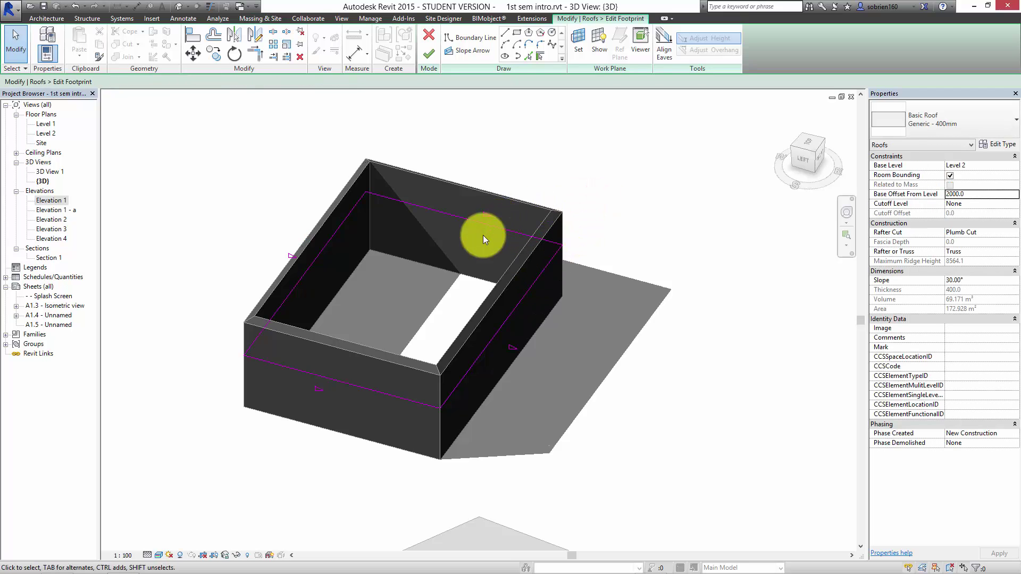
# Turn off Defines Slope for the footprint line along the enclosure's far short wall, and reselect that line.
pyautogui.click(468, 219)
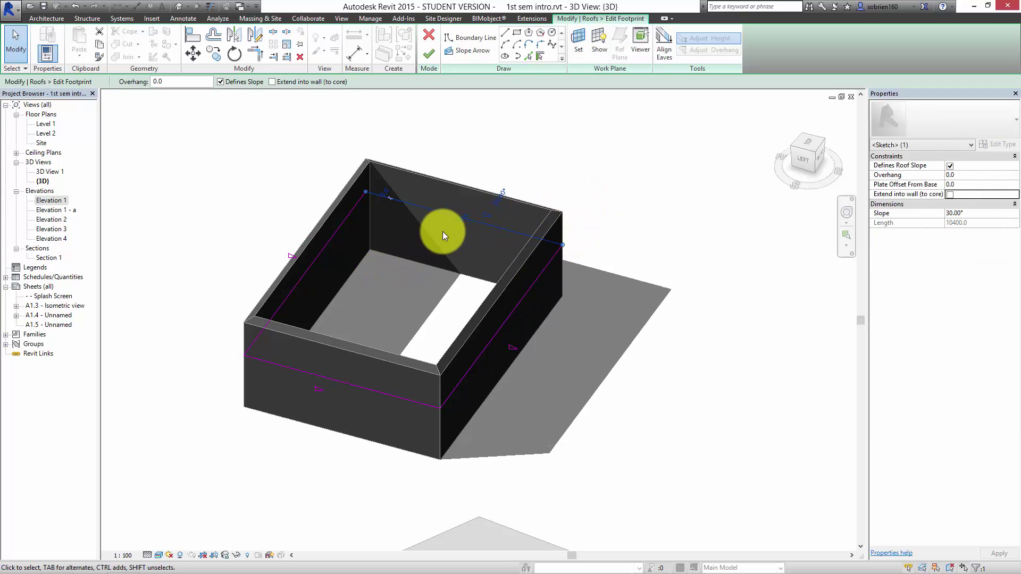
pyautogui.click(499, 202)
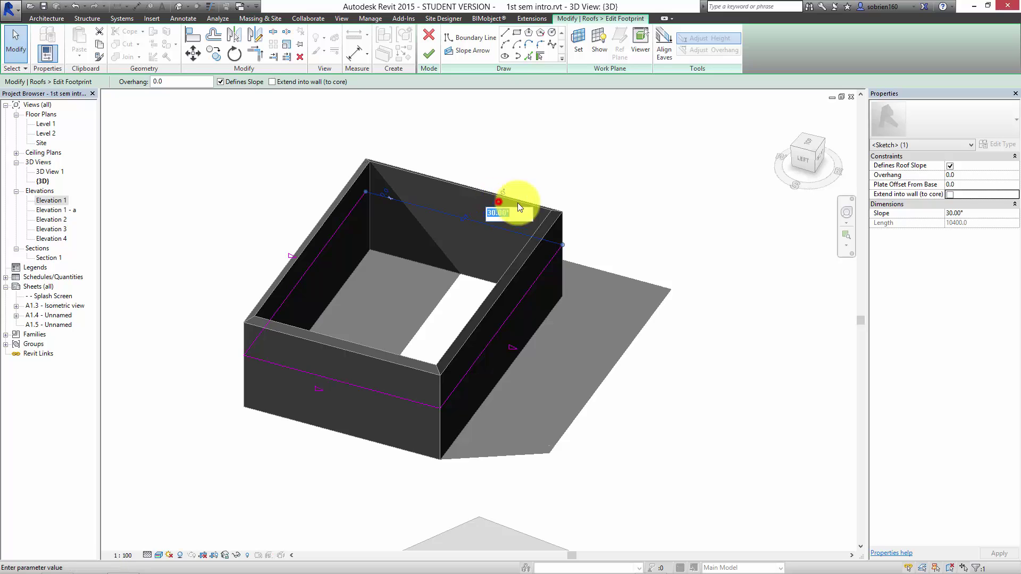
pyautogui.click(579, 176)
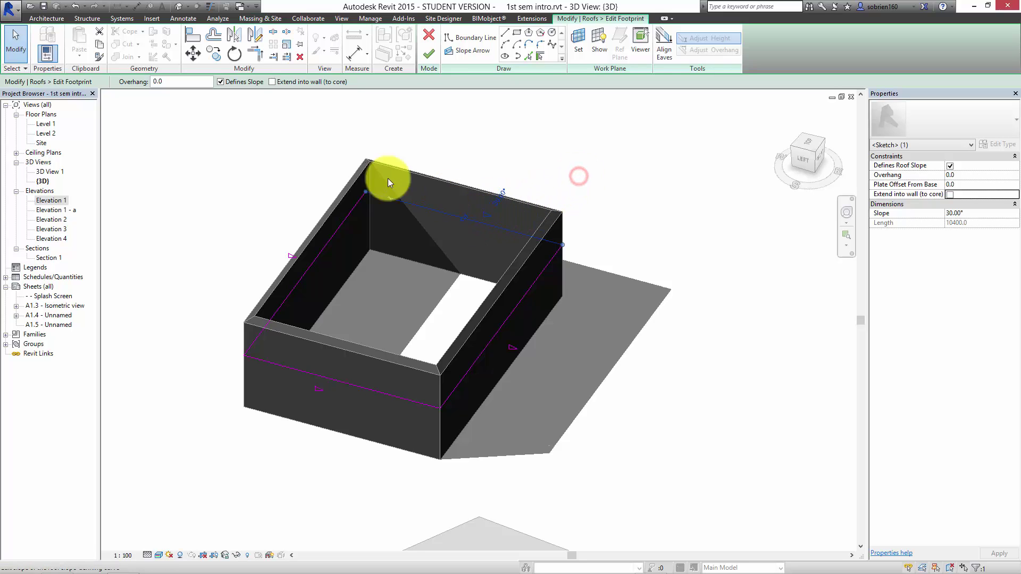
pyautogui.click(221, 81)
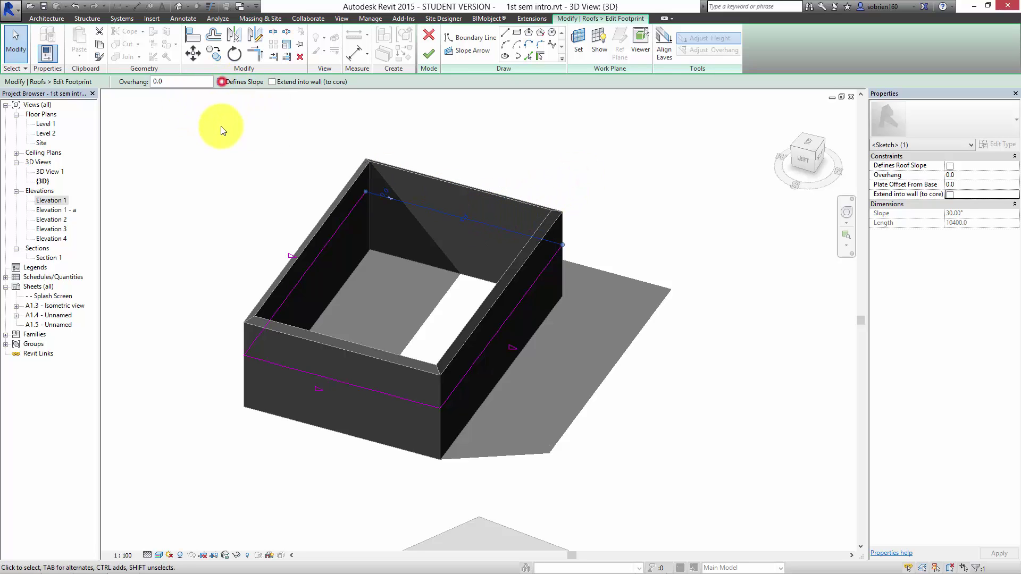
pyautogui.click(222, 139)
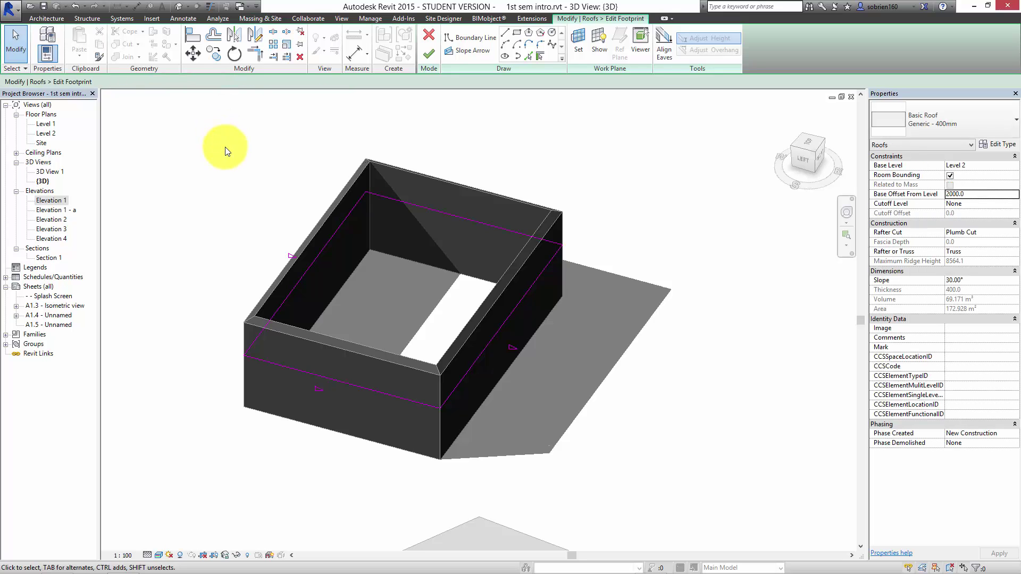
pyautogui.click(416, 207)
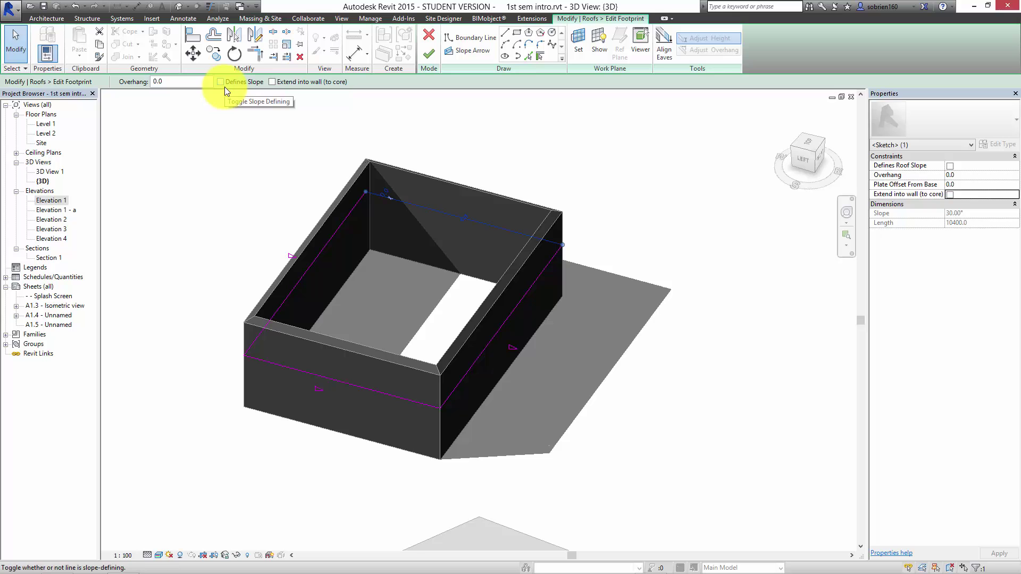
# Finish the footprint edit to rebuild the roof with a gable end over the enclosure's far short wall, and inspect that end.
pyautogui.click(251, 133)
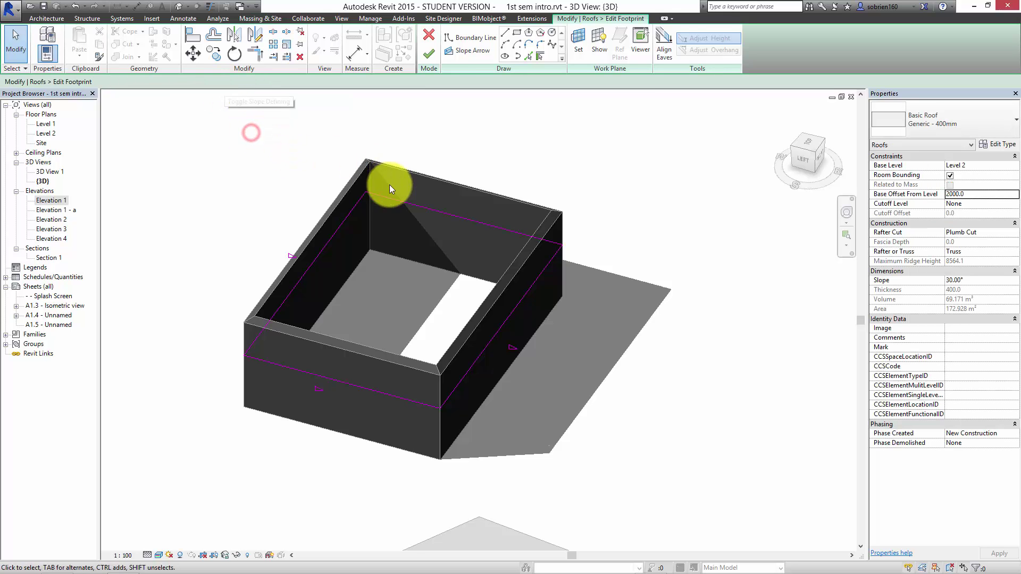
pyautogui.click(429, 53)
pyautogui.click(631, 220)
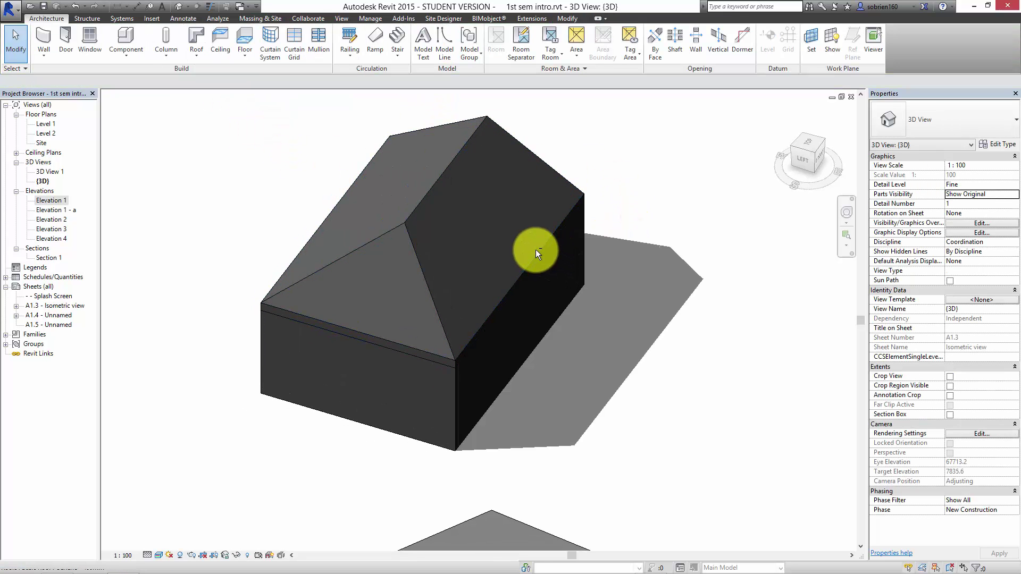
pyautogui.scroll(-2, 542, 251)
pyautogui.moveTo(615, 138); pyautogui.dragTo(375, 317)
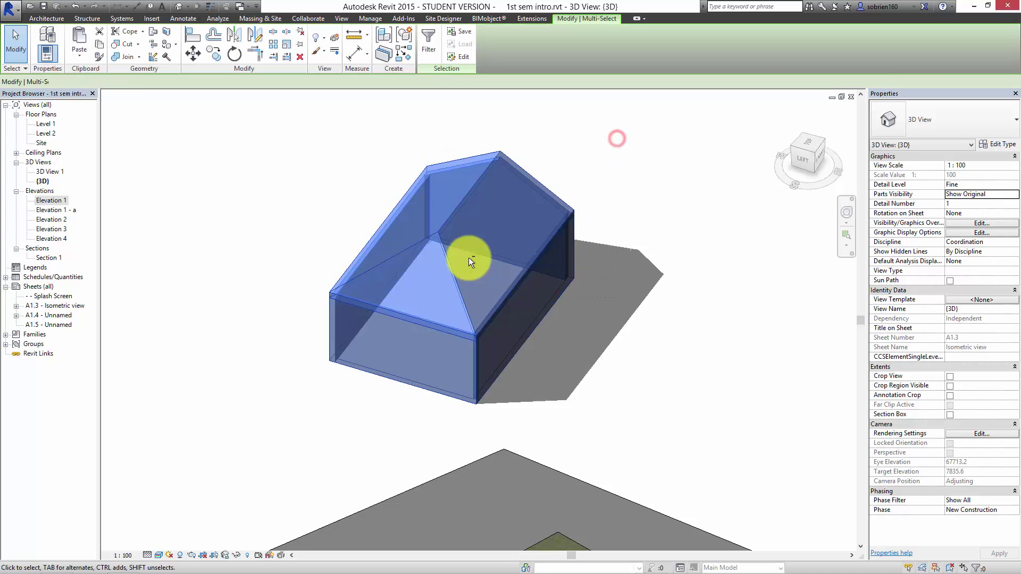
pyautogui.keyDown('shift'); pyautogui.moveTo(464, 259); pyautogui.dragTo(600, 282, button='middle'); pyautogui.keyUp('shift')
pyautogui.click(679, 276)
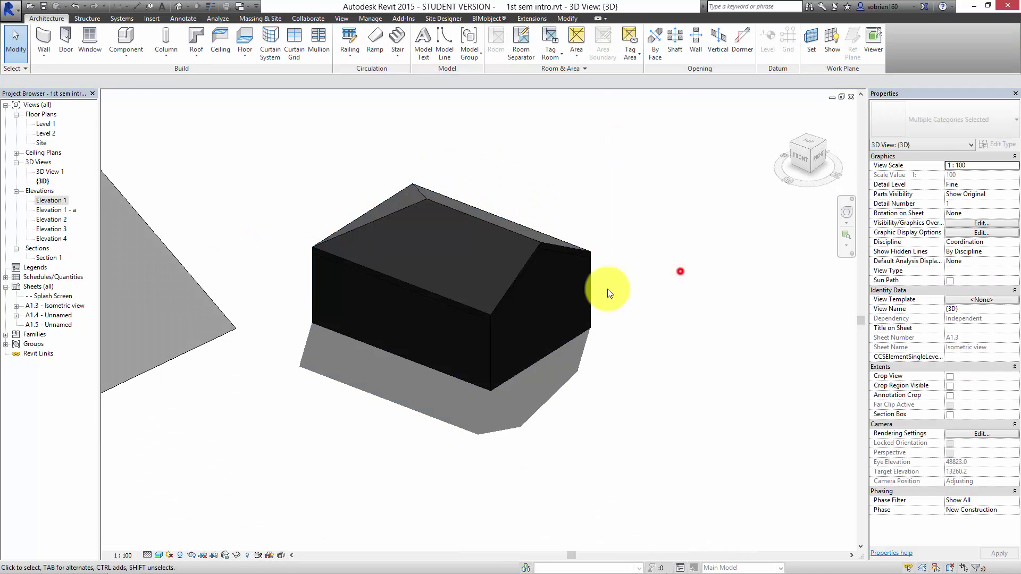
# Switch the 3D view's visual style to Hidden Line and view the roof's remaining hipped end.
pyautogui.click(159, 556)
pyautogui.click(171, 504)
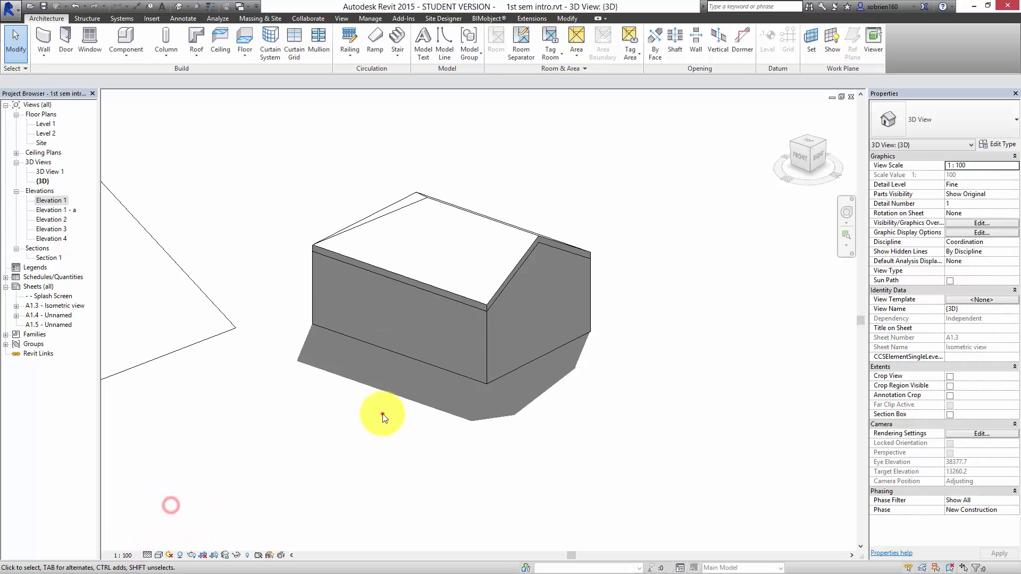
pyautogui.keyDown('shift'); pyautogui.moveTo(380, 417); pyautogui.dragTo(556, 305, button='middle'); pyautogui.keyUp('shift')
pyautogui.keyDown('shift'); pyautogui.moveTo(373, 319); pyautogui.dragTo(436, 265, button='middle'); pyautogui.keyUp('shift')
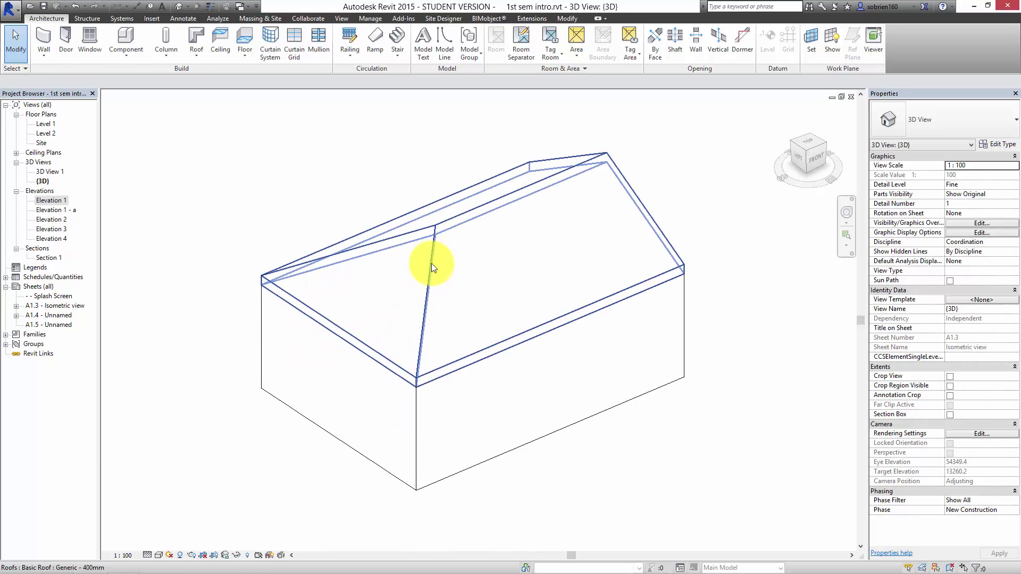
# Edit the roof's footprint to turn off Defines Slope for the line along the remaining sloped short wall, and finish the sketch.
pyautogui.click(435, 264)
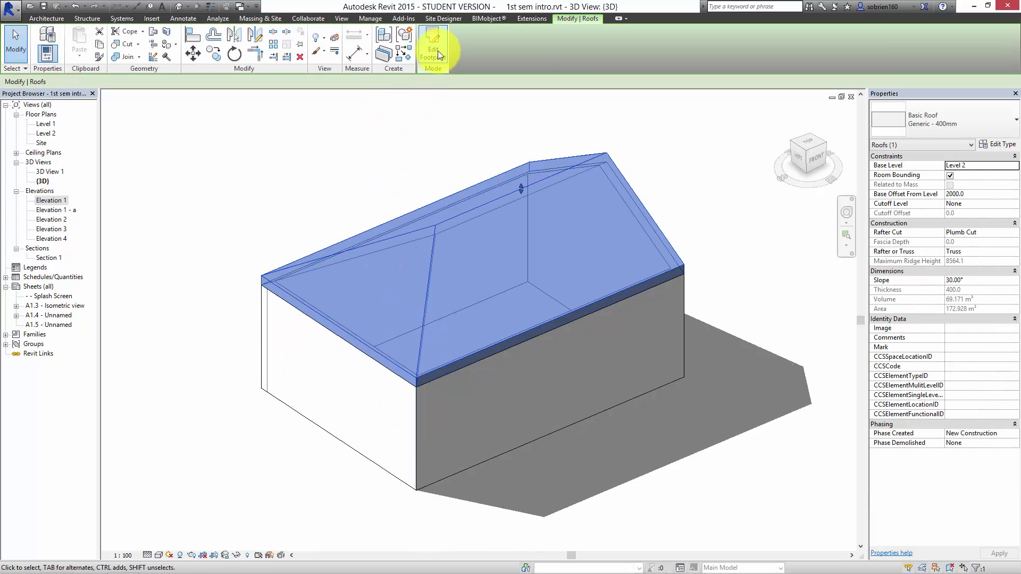
pyautogui.click(437, 51)
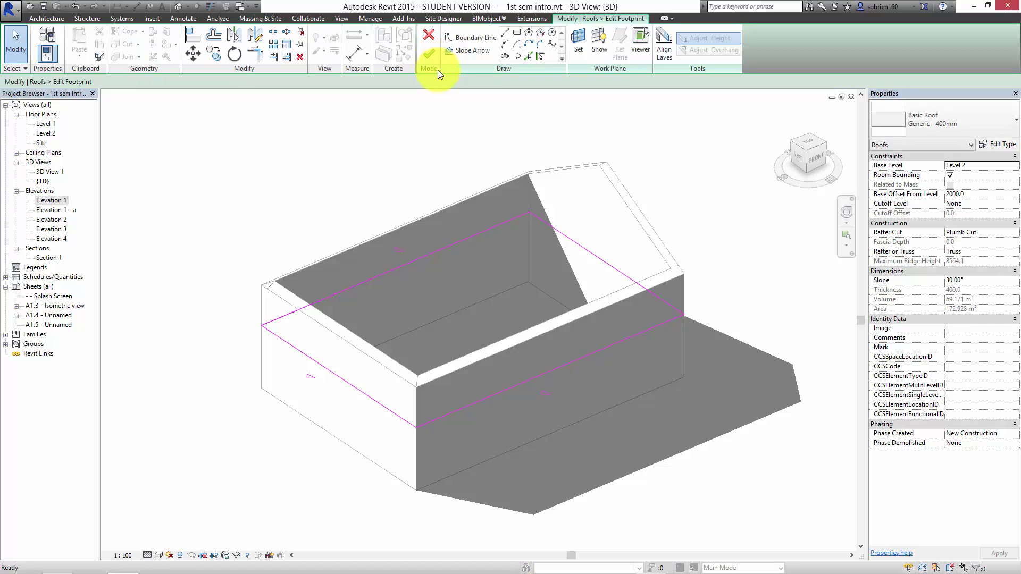
pyautogui.click(335, 378)
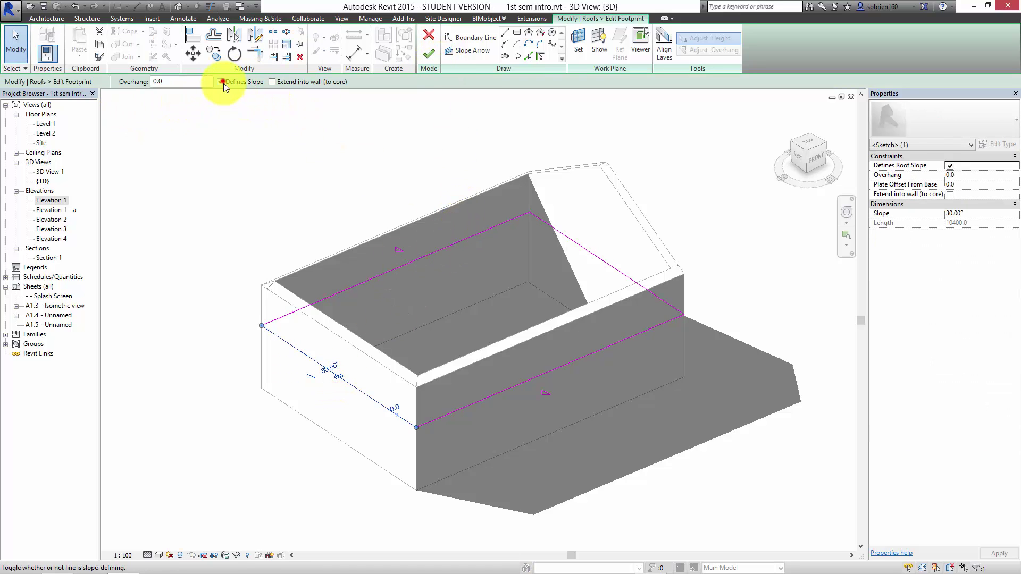
pyautogui.click(273, 149)
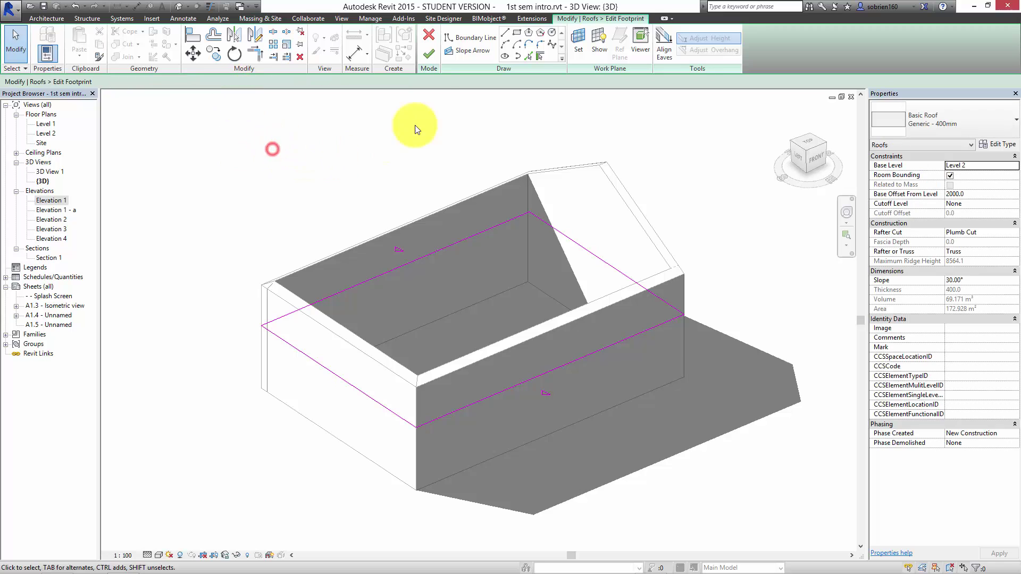
pyautogui.click(429, 54)
pyautogui.click(357, 141)
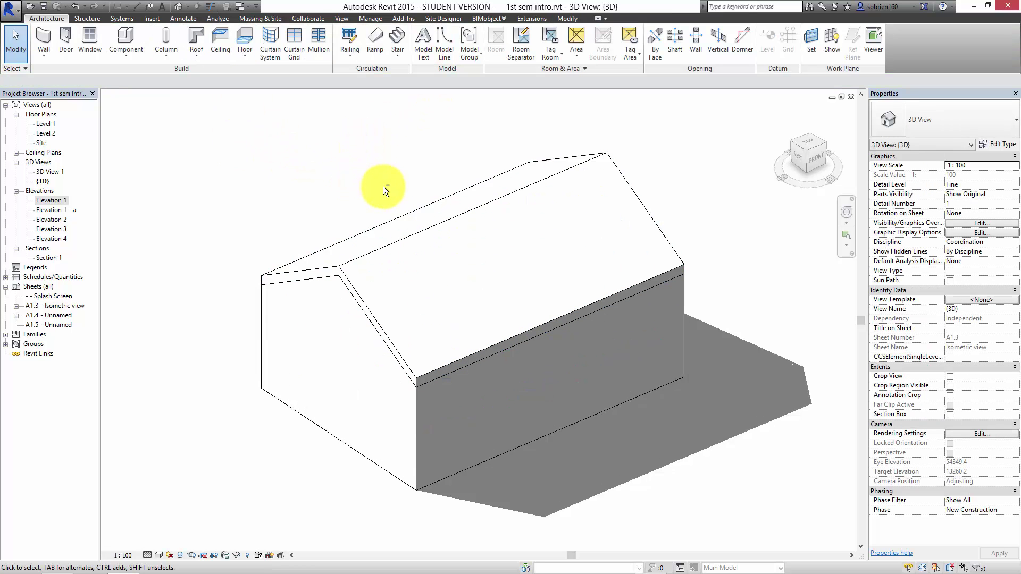
pyautogui.keyDown('shift'); pyautogui.moveTo(388, 190); pyautogui.dragTo(390, 248, button='middle'); pyautogui.keyUp('shift')
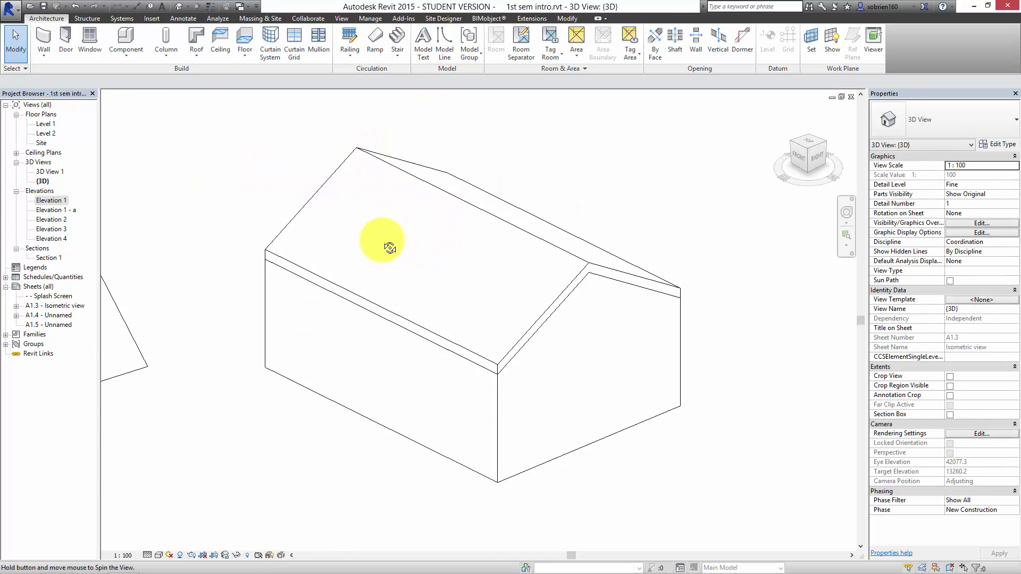